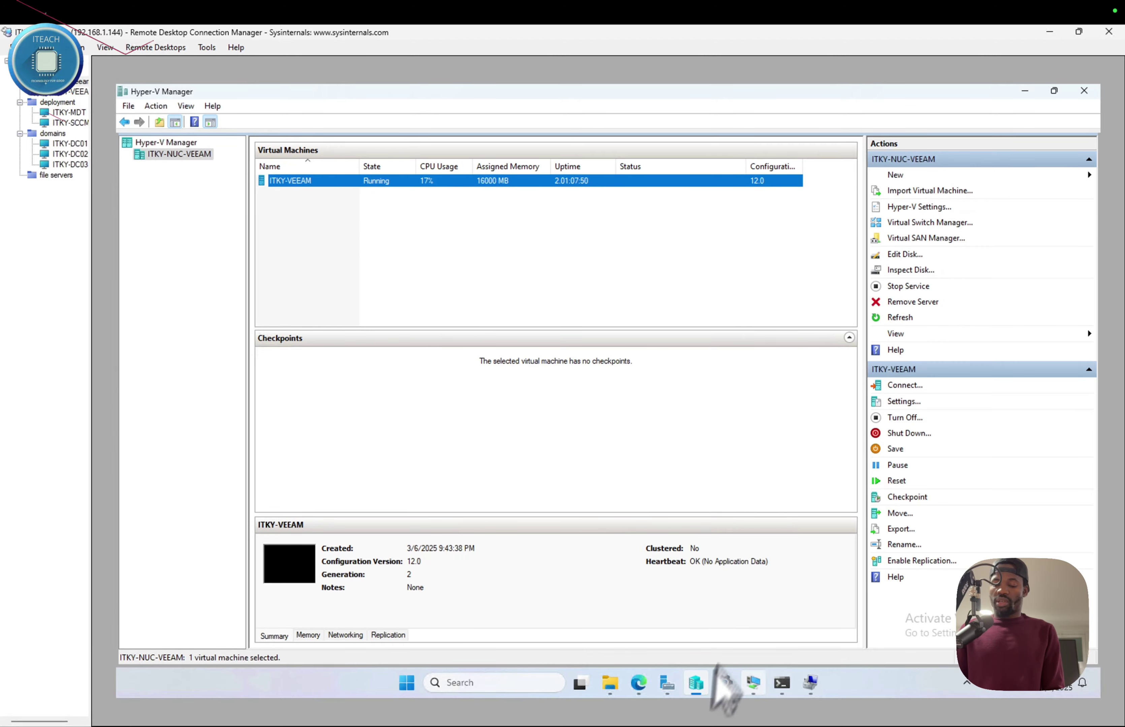
left_click(527, 680)
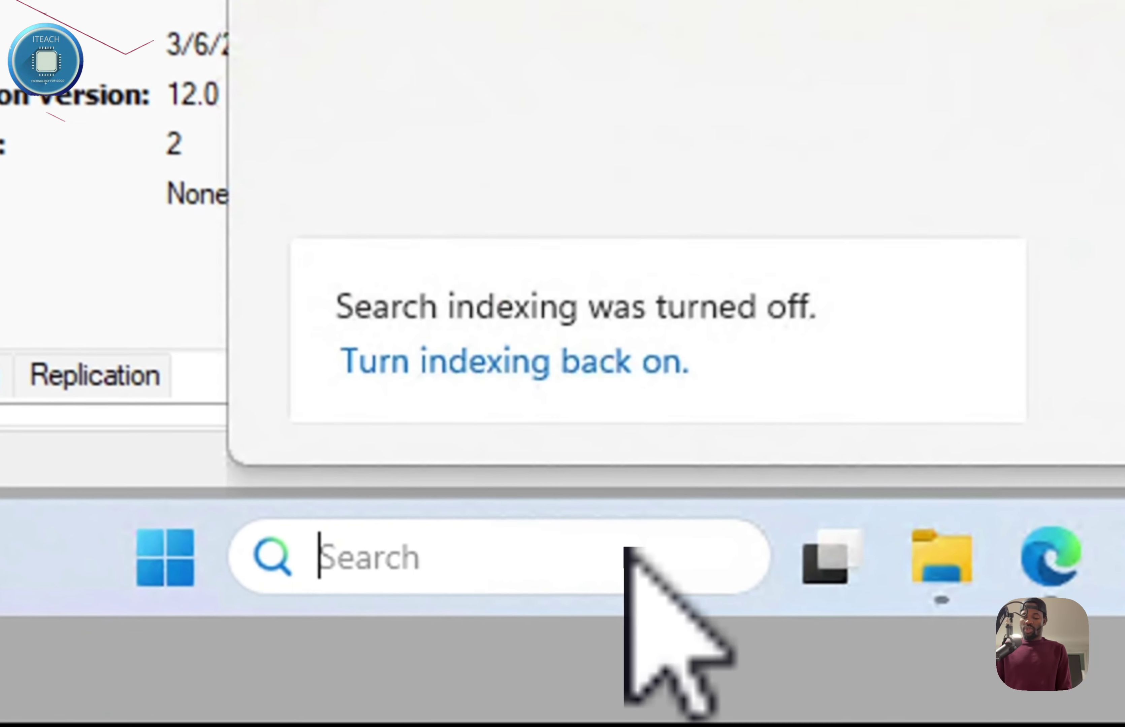
type("cont")
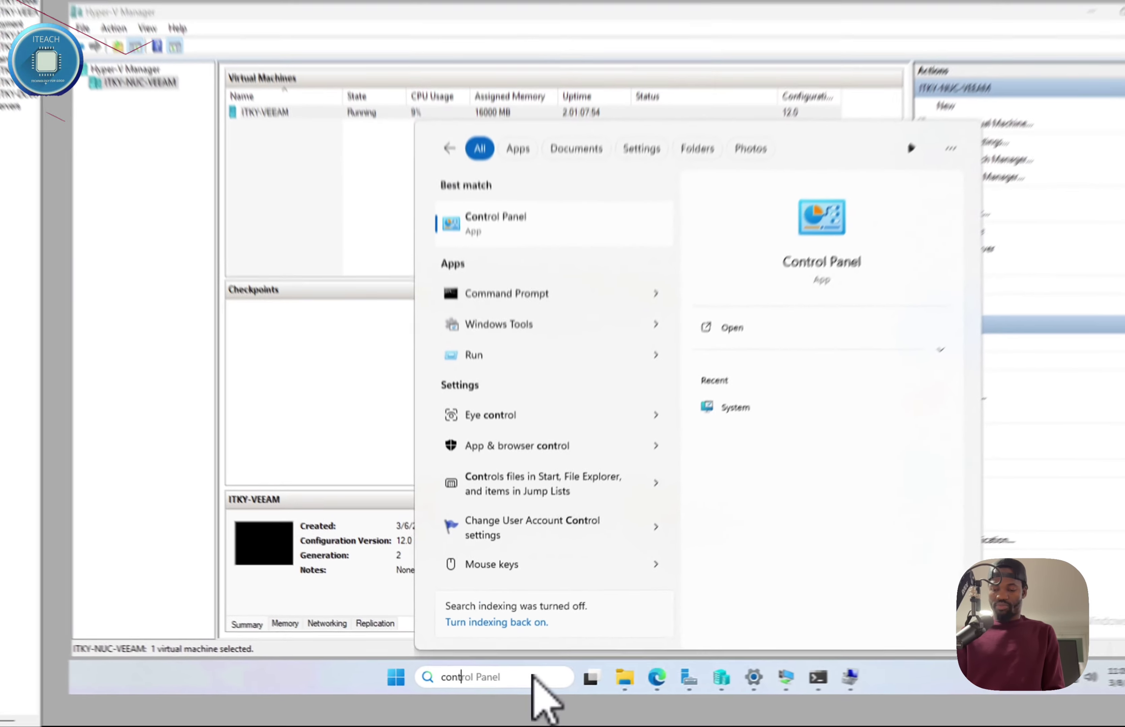
key("BackSpace")
type("m")
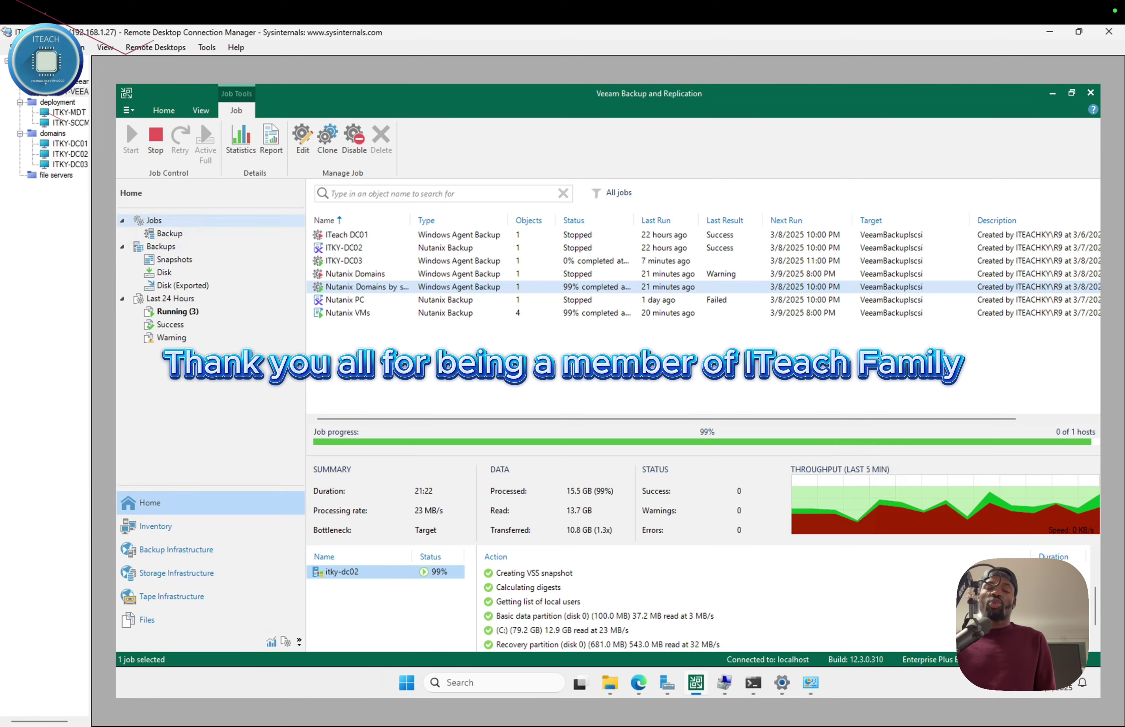
left_click(528, 682)
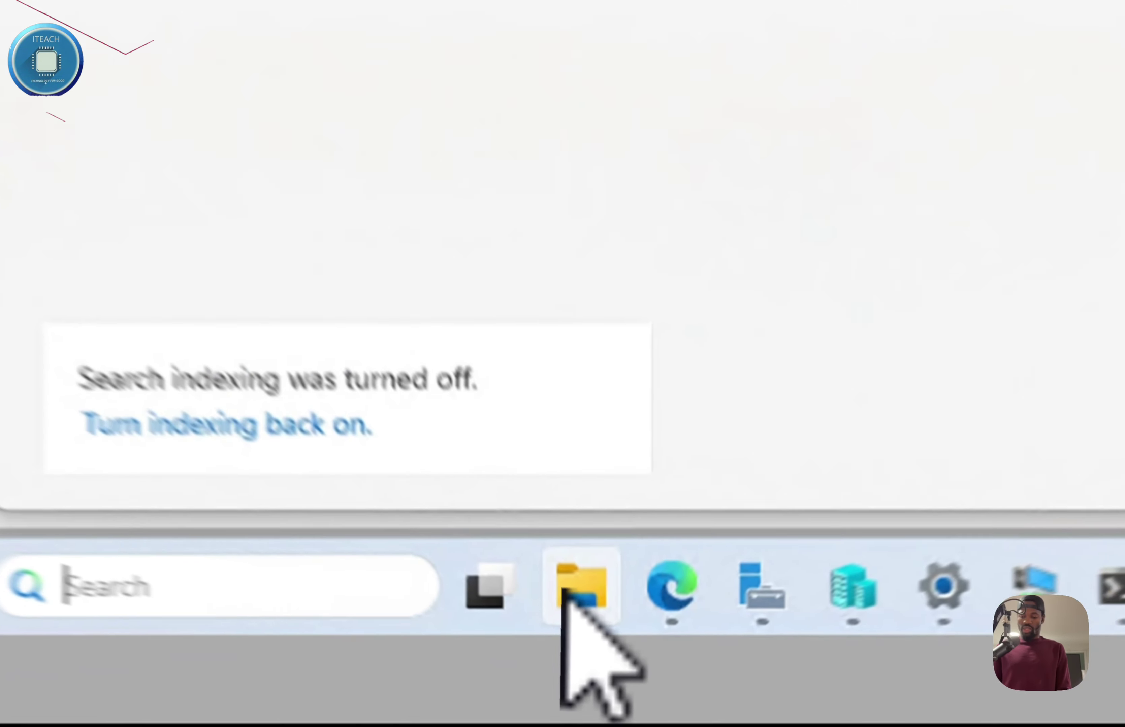
Step: Open the properties of This PC on the Hyper-V host and review its device and Windows specifications
left_click(609, 683)
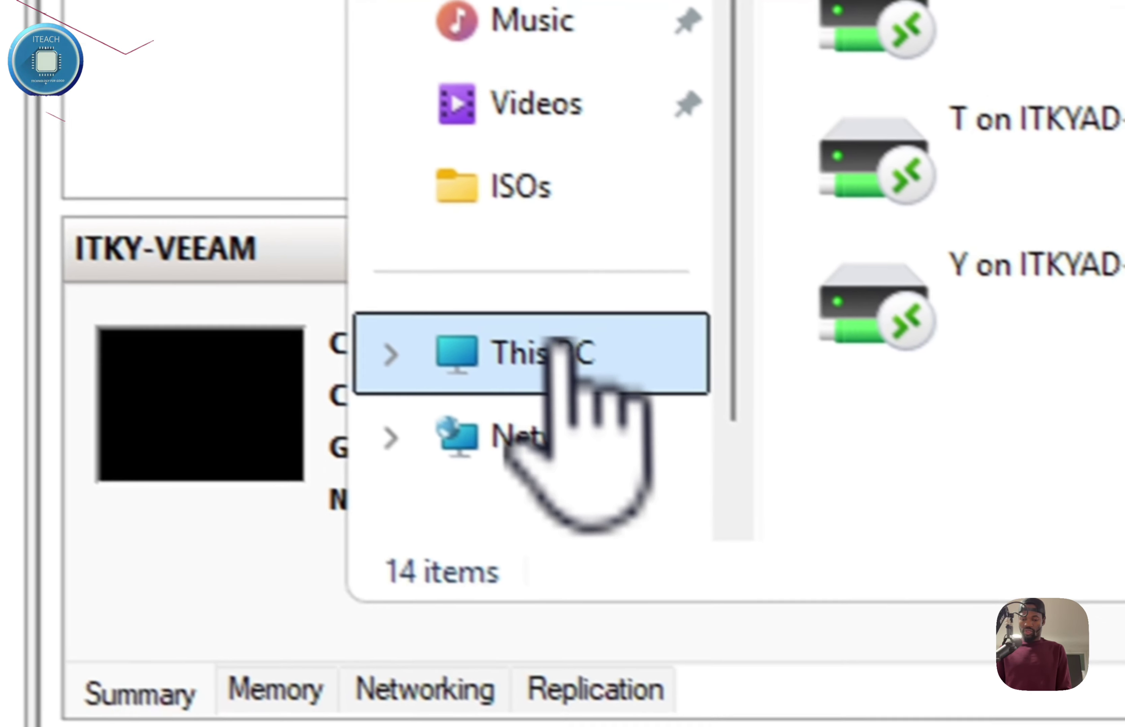
right_click(560, 344)
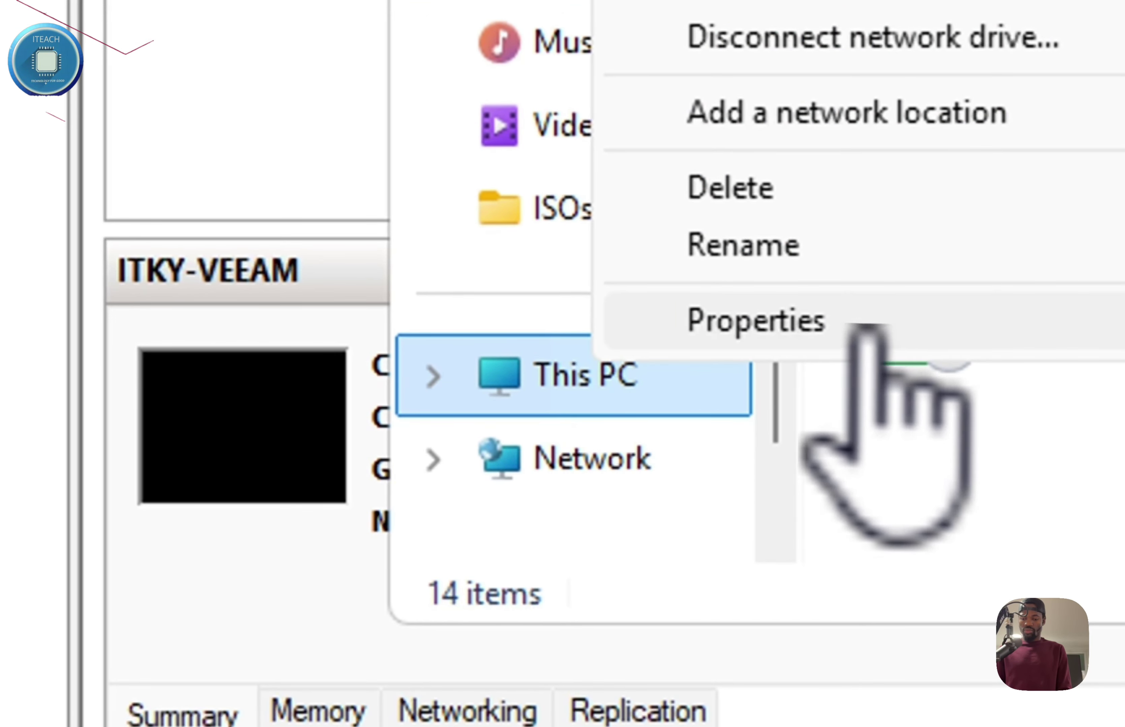
left_click(804, 321)
scroll(880, 298, "up", 10)
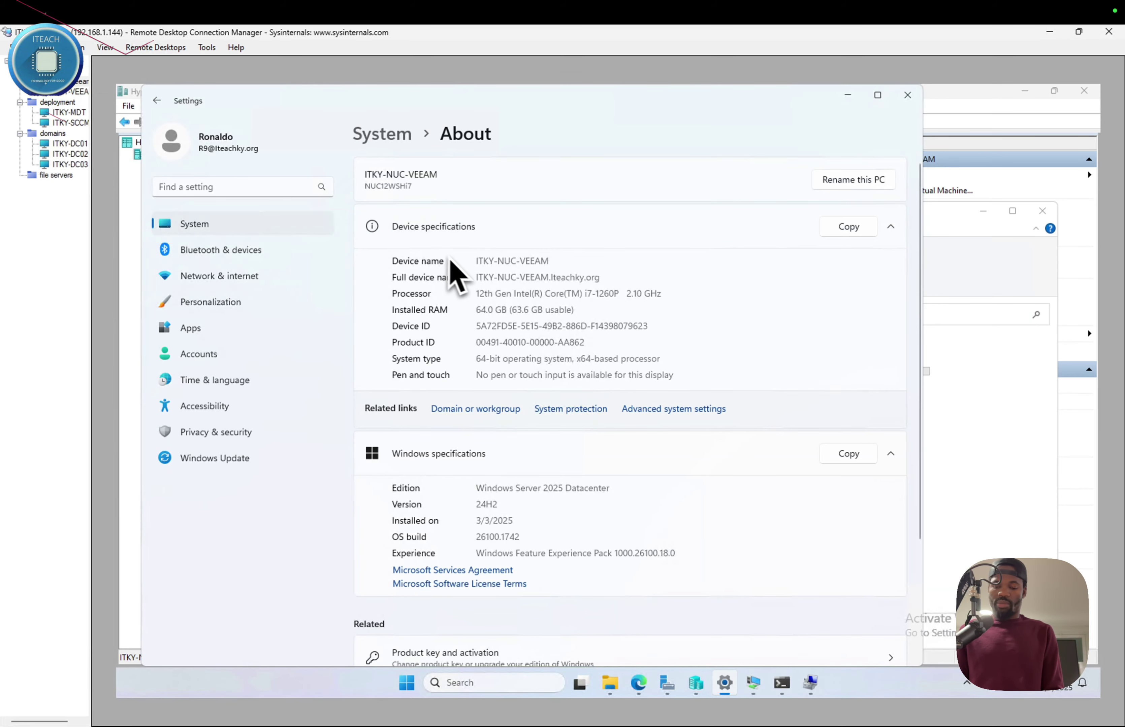
scroll(481, 539, "down", 3)
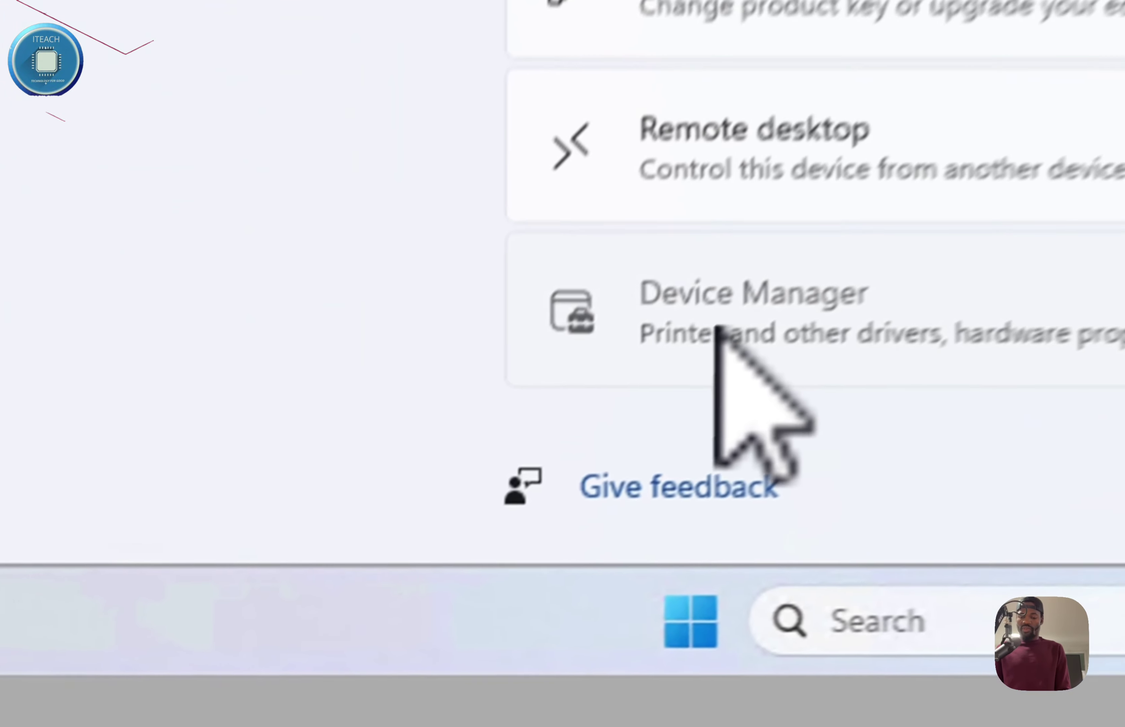
Step: Try to update the driver of the Ethernet Controller in Device Manager by searching automatically and through Windows Update
left_click(775, 279)
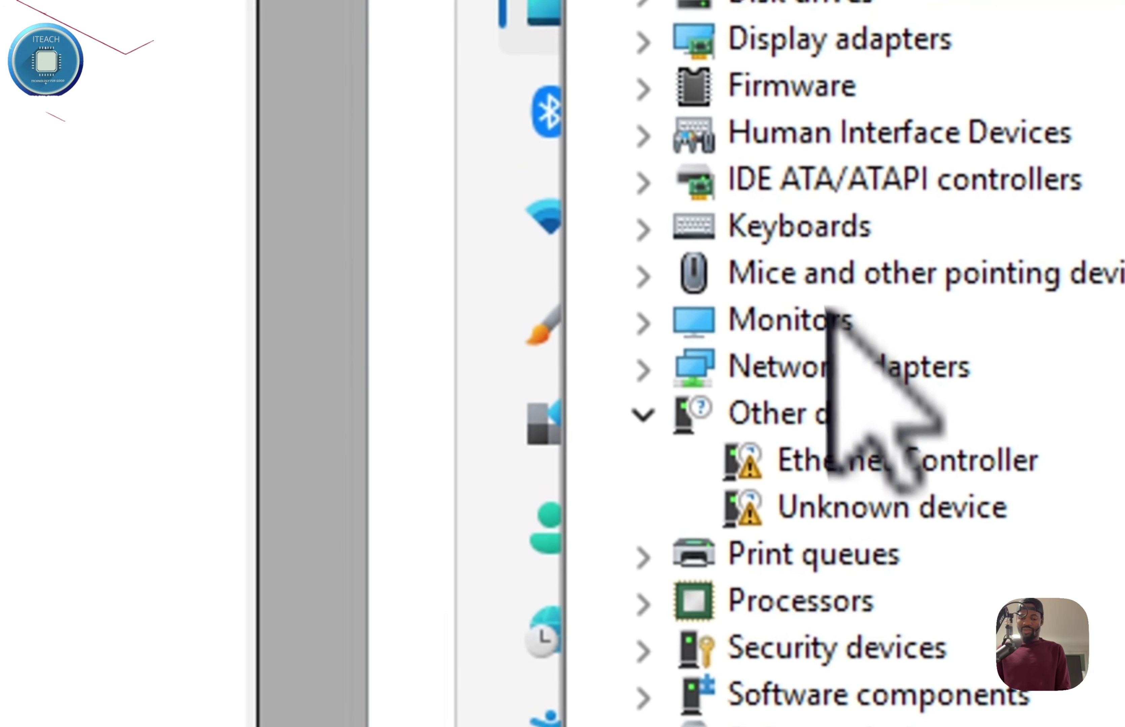
left_click(889, 425)
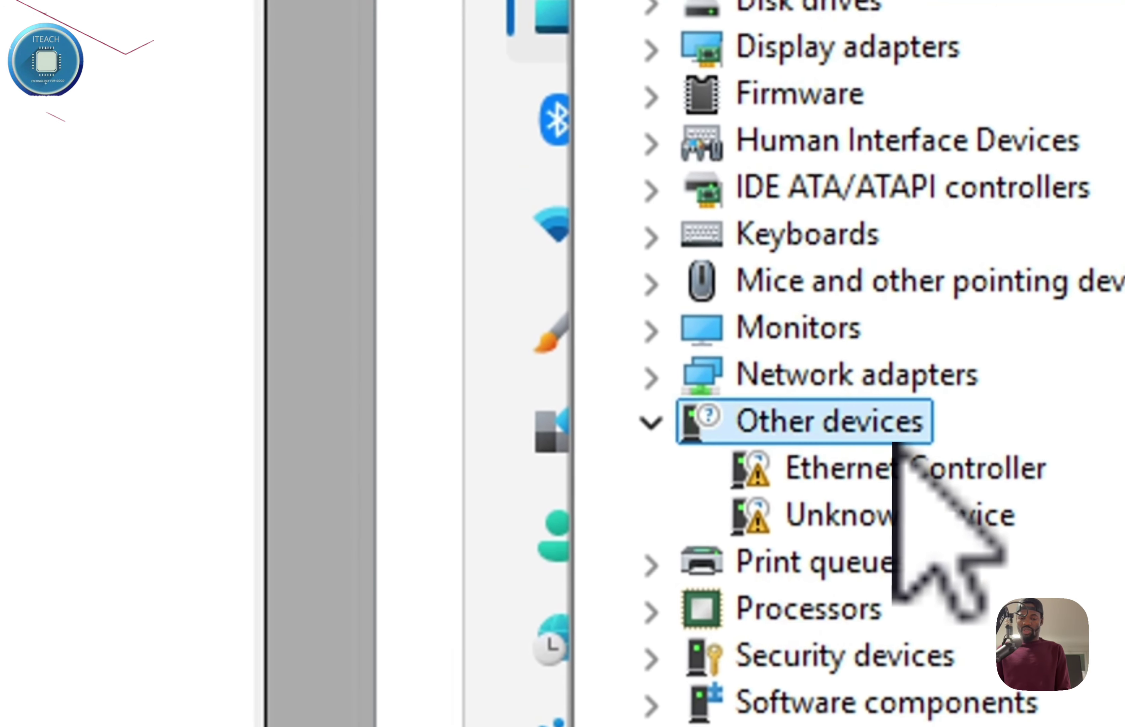
left_click(895, 468)
right_click(895, 467)
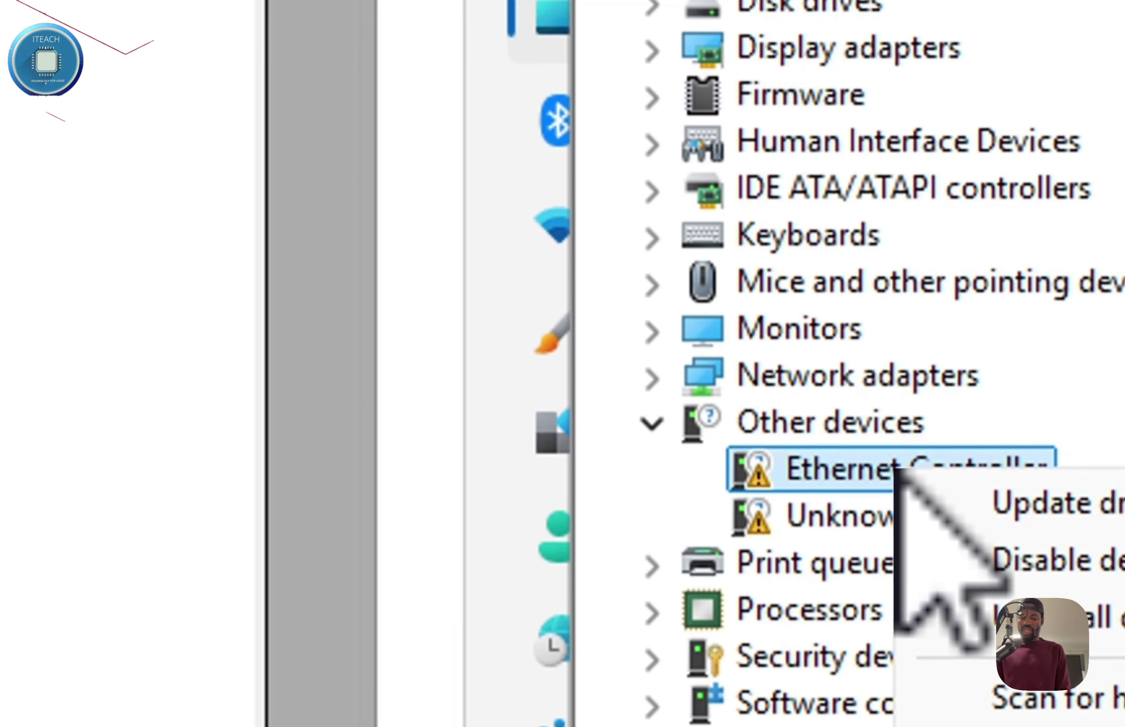
left_click(1059, 503)
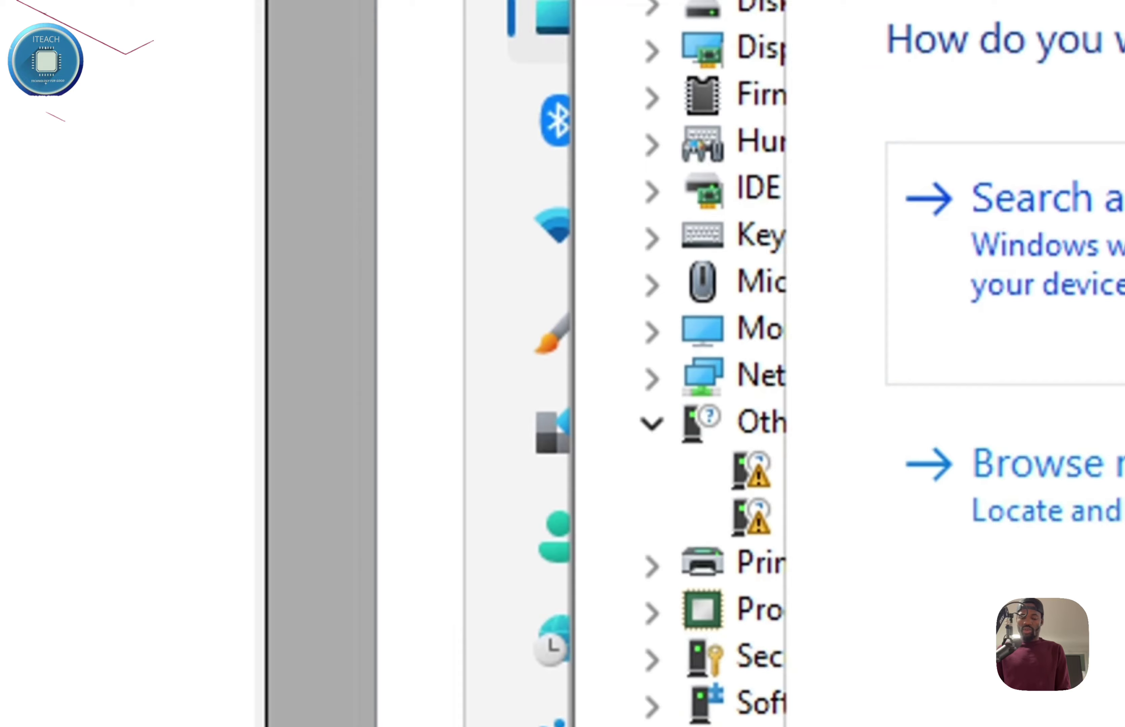
left_click(1016, 198)
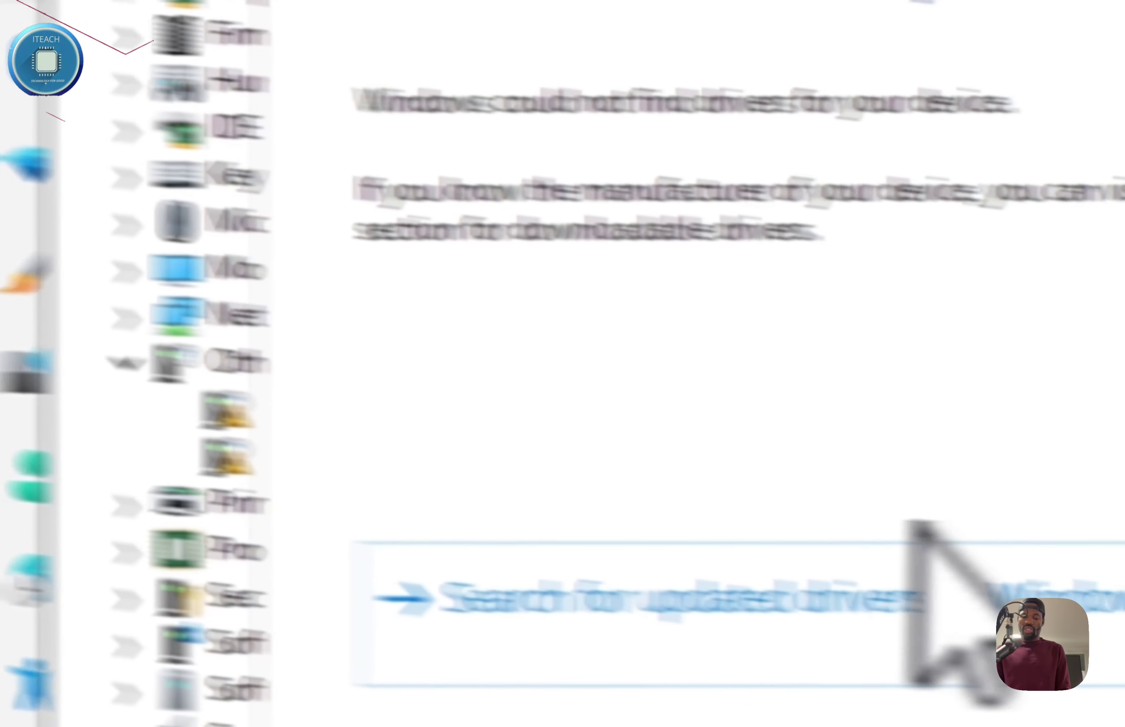
left_click(964, 607)
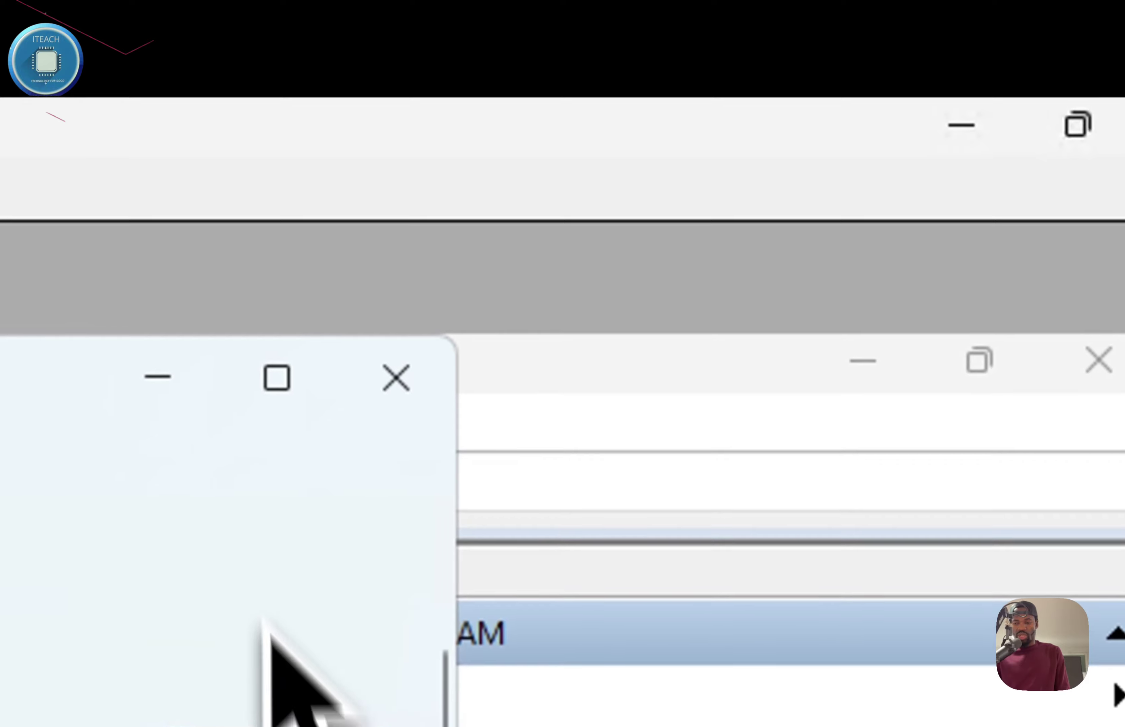
Step: Put the Settings window away and examine the network adapters and unrecognised other devices in Device Manager
left_click(177, 378)
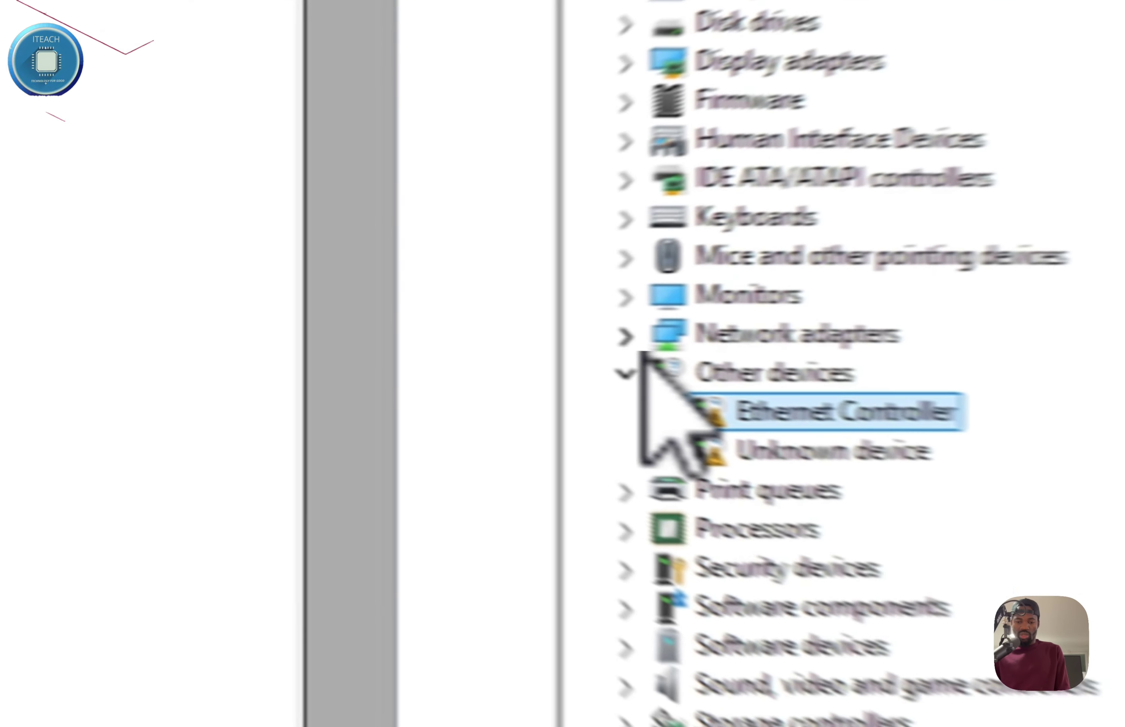
left_click(189, 314)
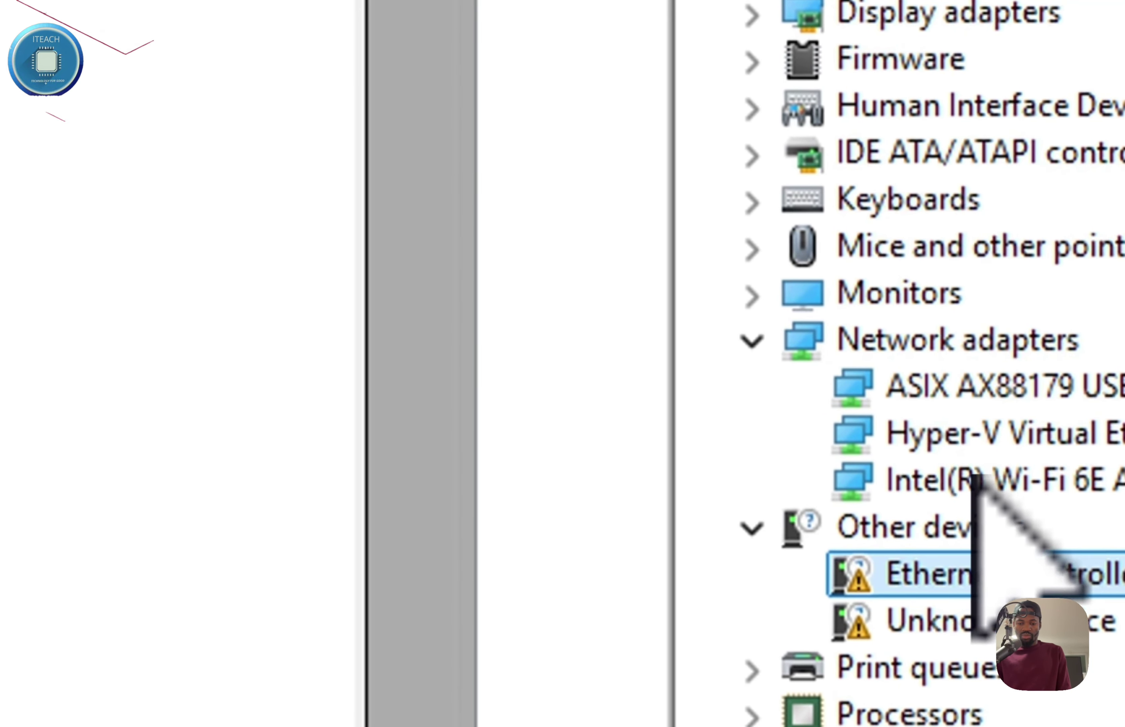
left_click(1051, 397)
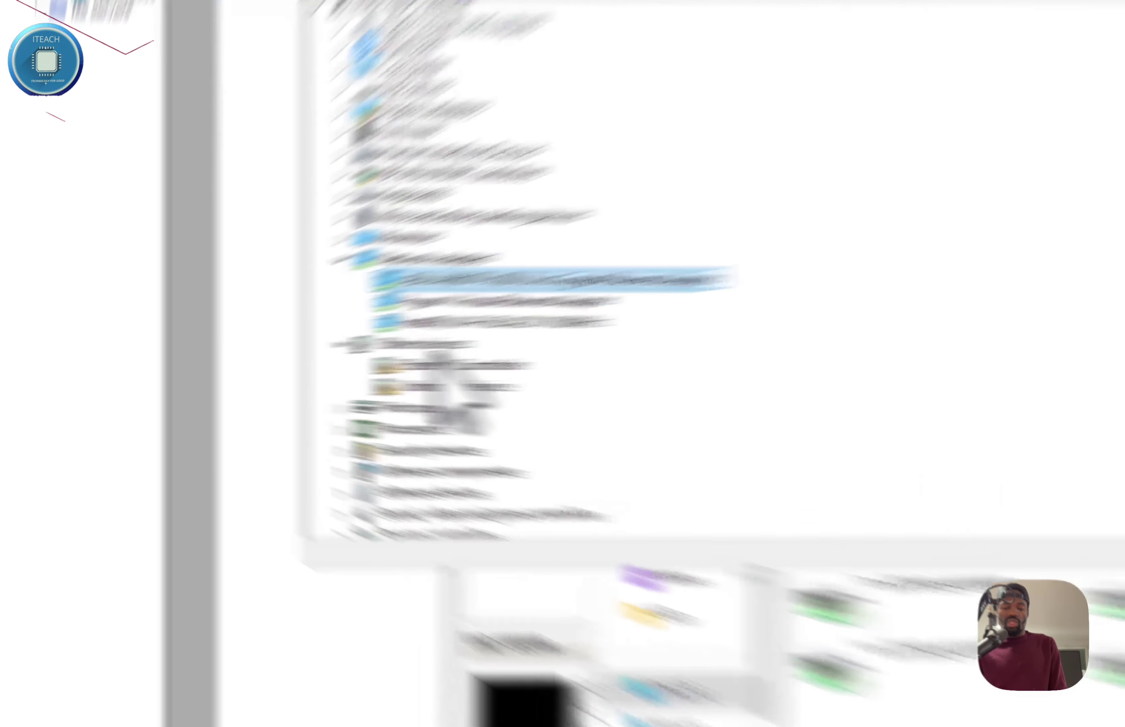
left_click(242, 372)
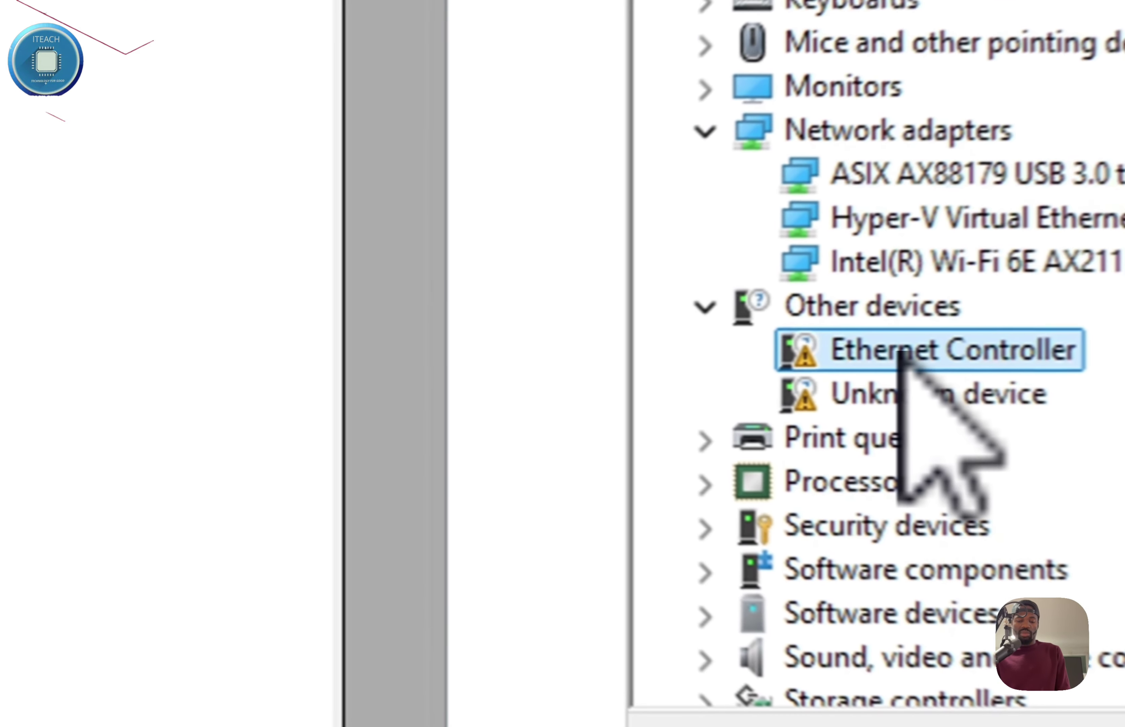
left_click(924, 378)
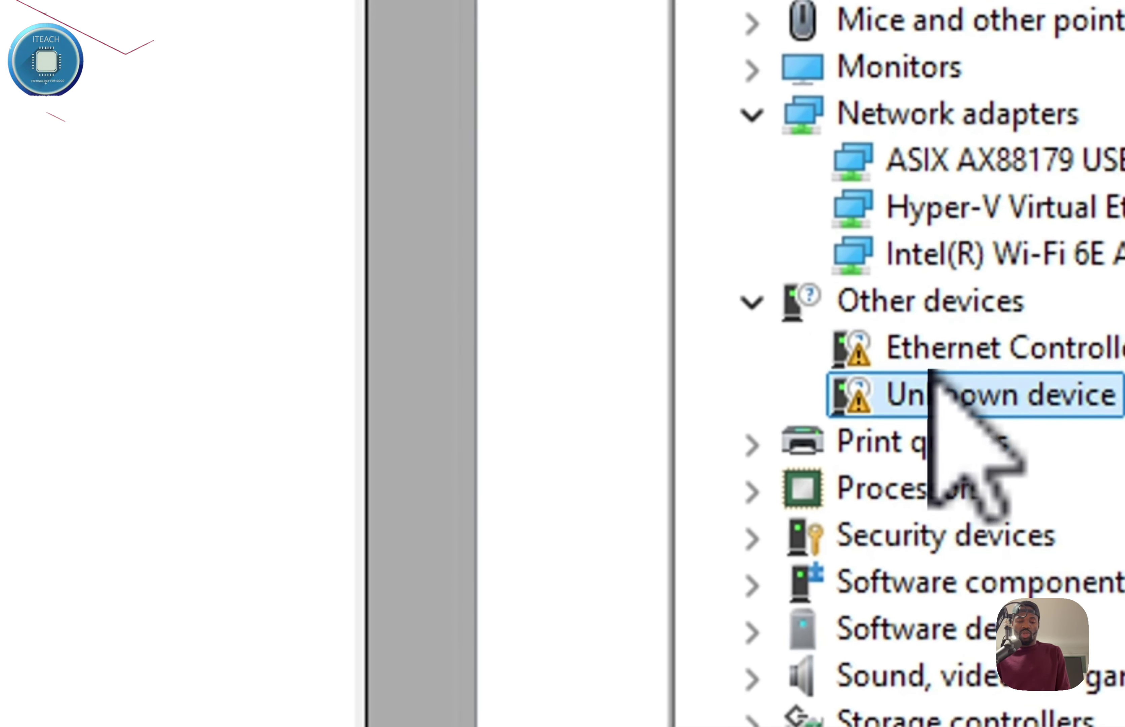
left_click(940, 366)
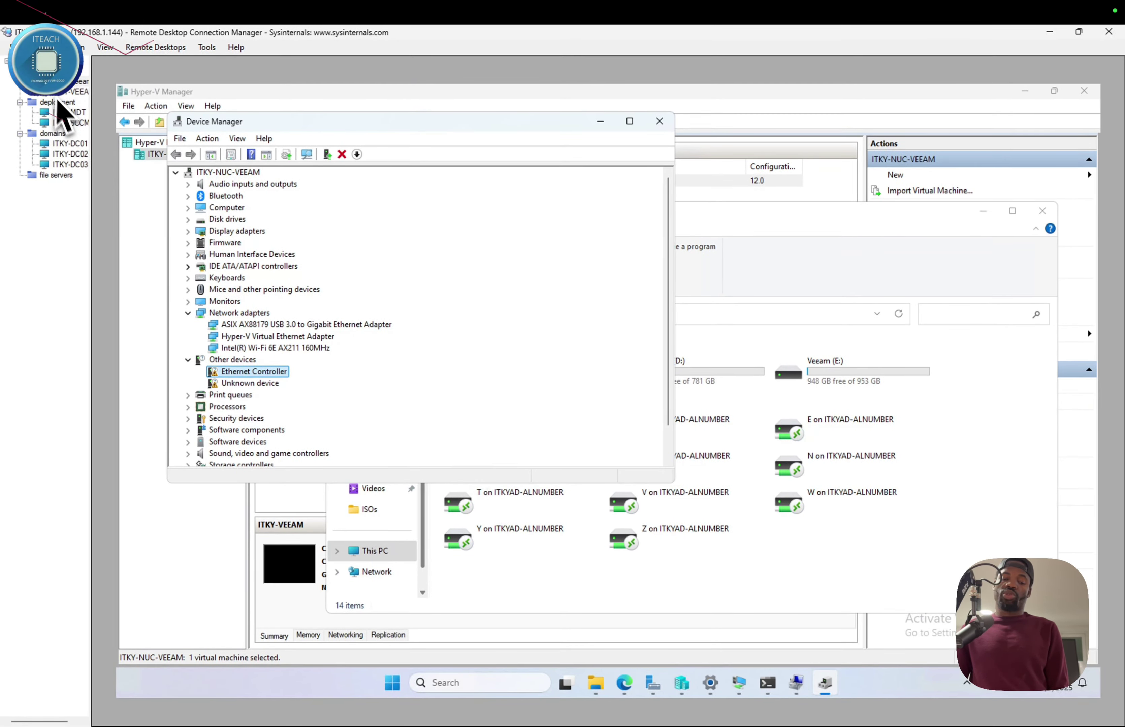
Step: Switch to the Veeam server session and browse the Domains, Manually Added and ITeach Client PCs protection groups in the inventory
left_click(76, 91)
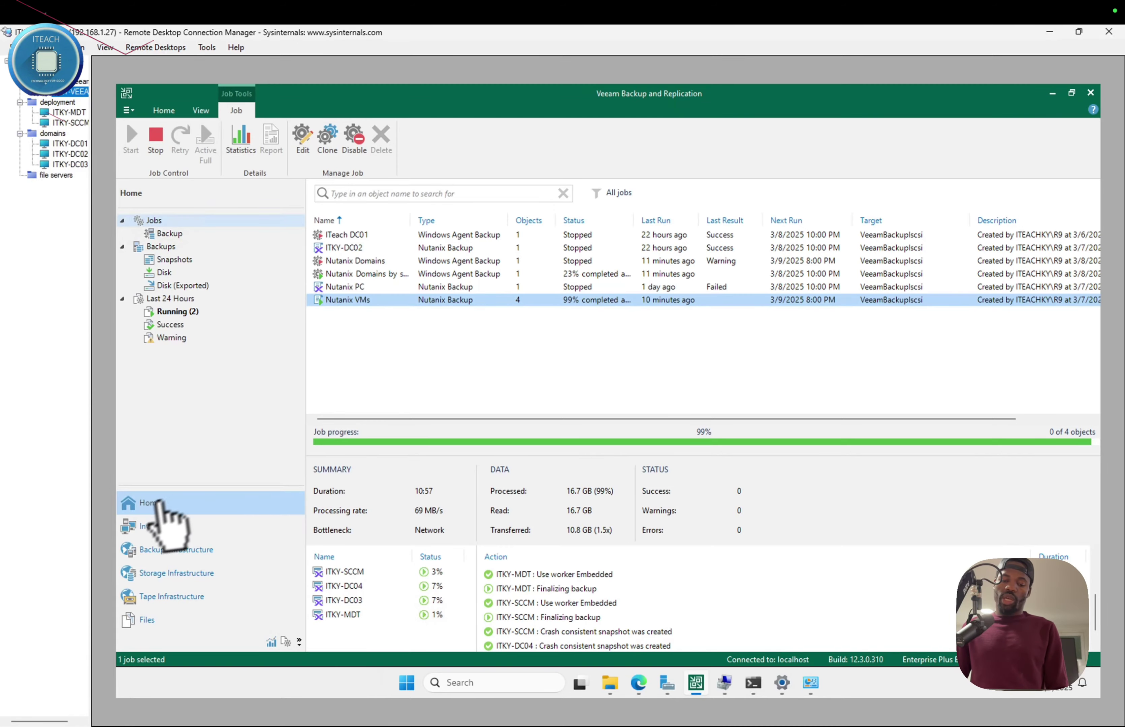
left_click(156, 549)
left_click(151, 526)
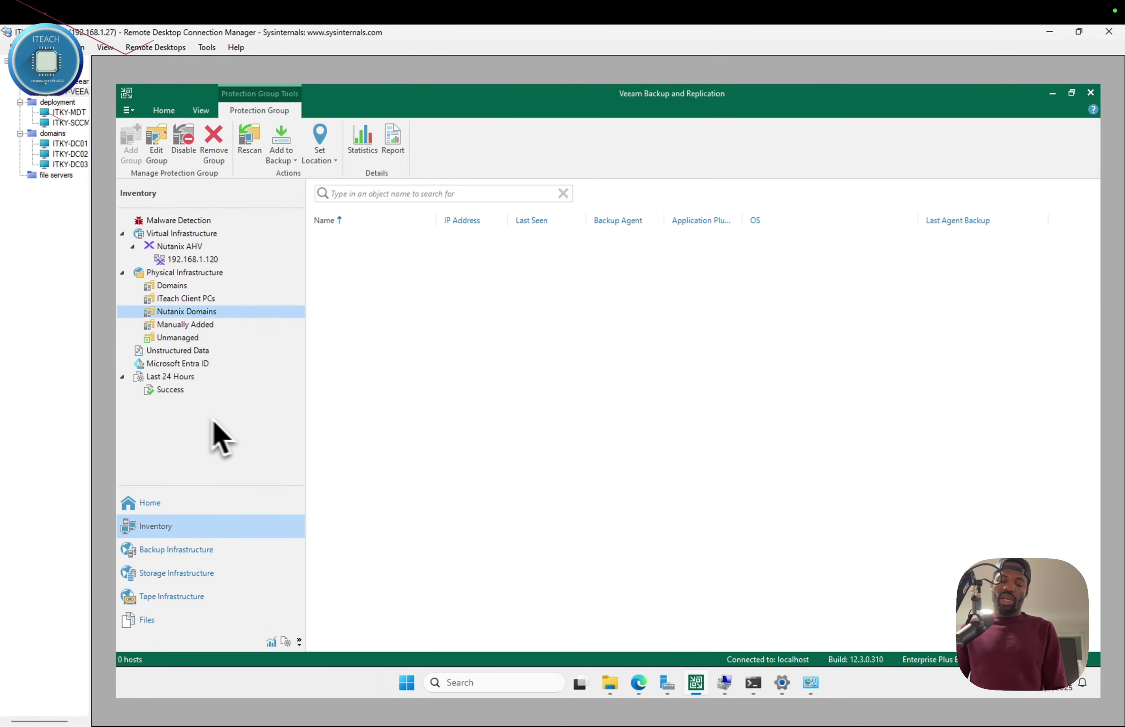
left_click(167, 287)
left_click(204, 325)
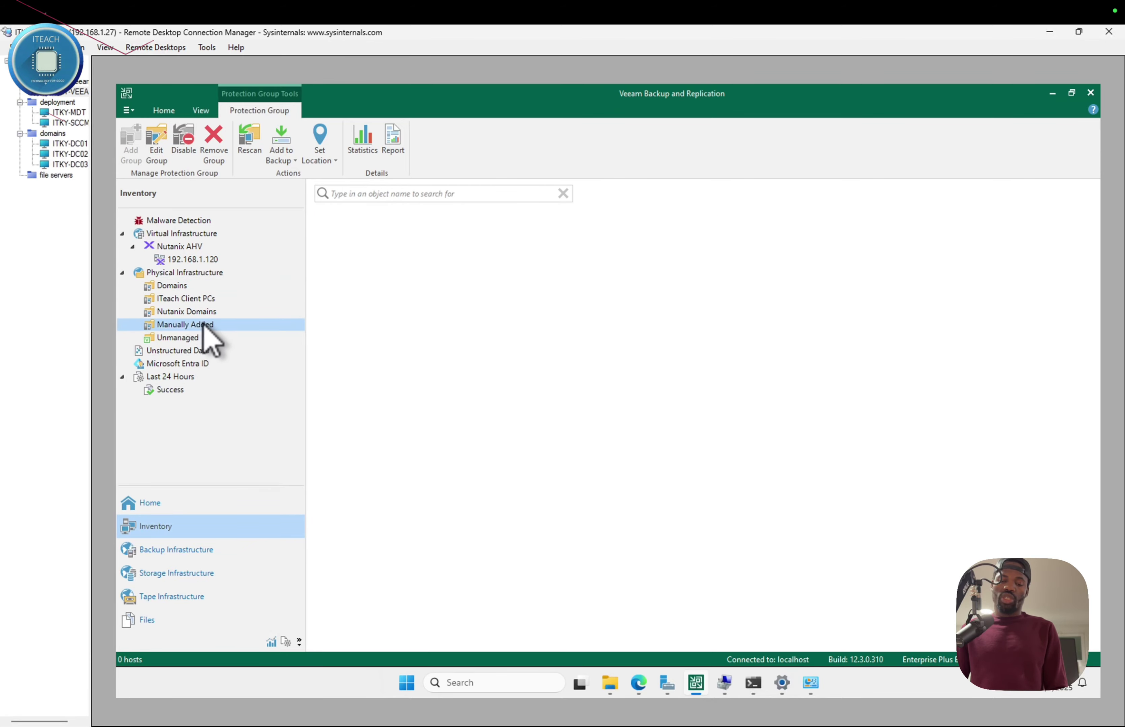
left_click(201, 299)
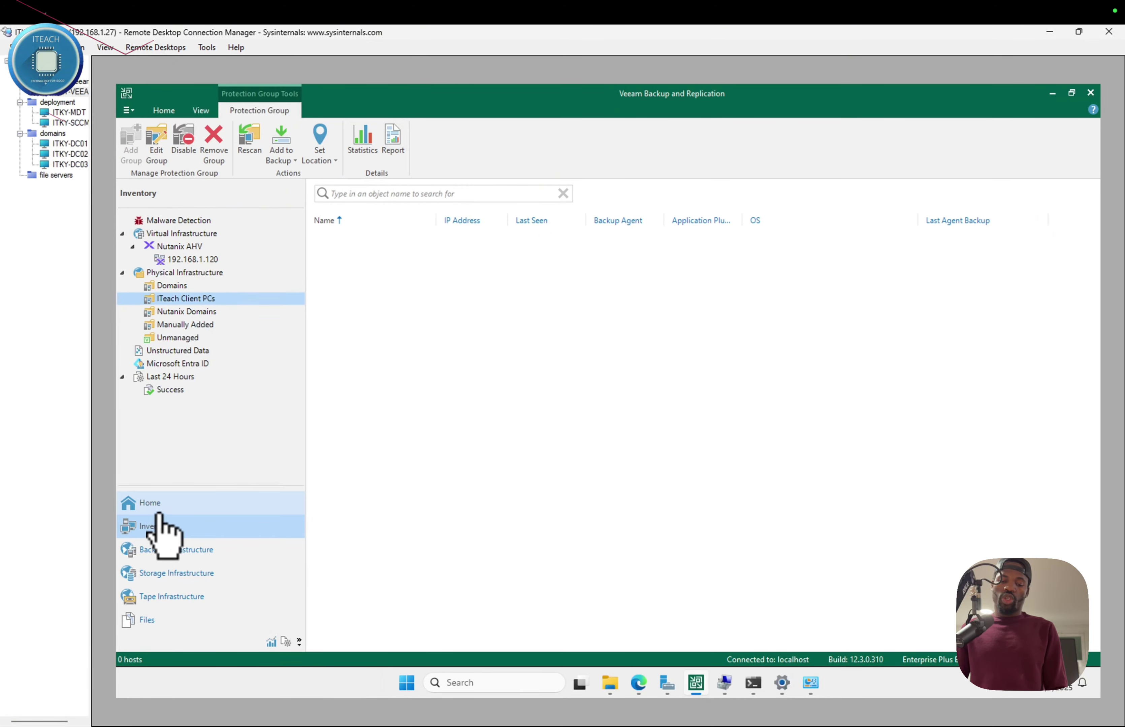
left_click(154, 503)
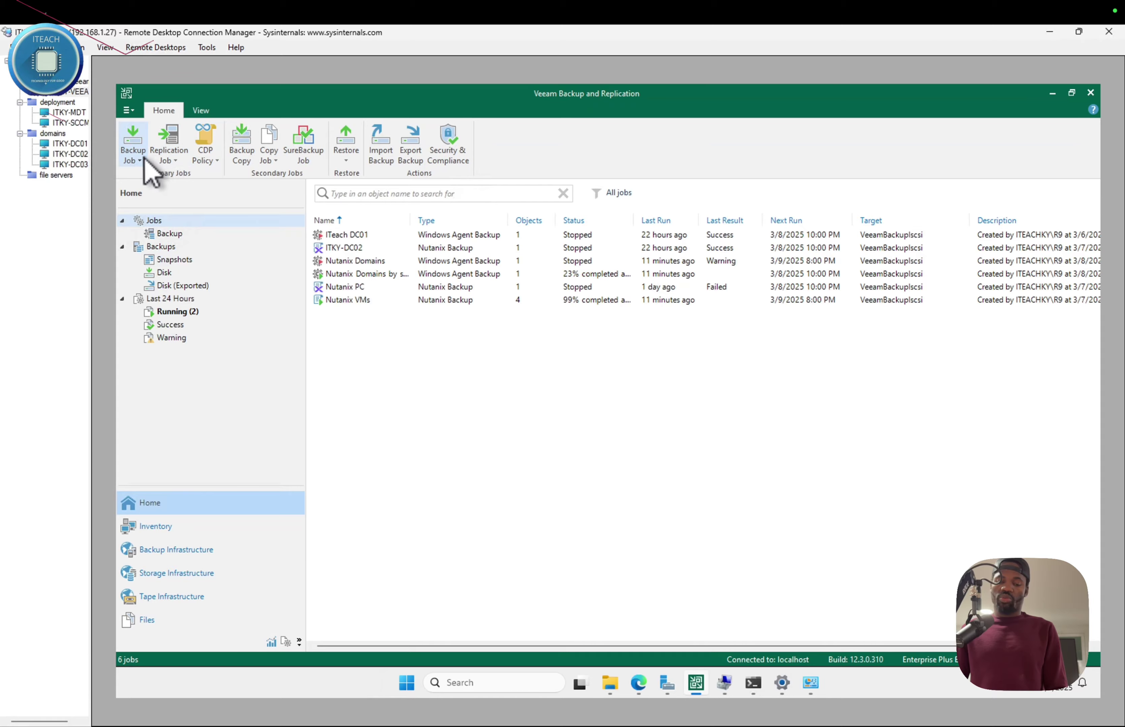
left_click(140, 161)
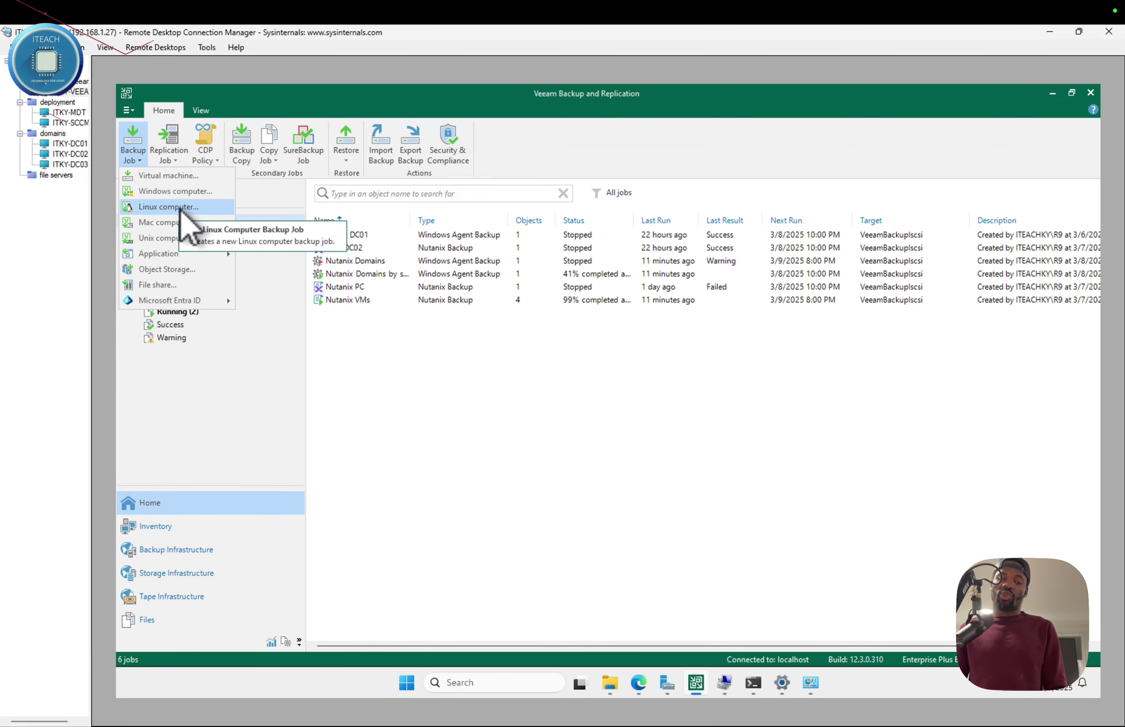
left_click(168, 178)
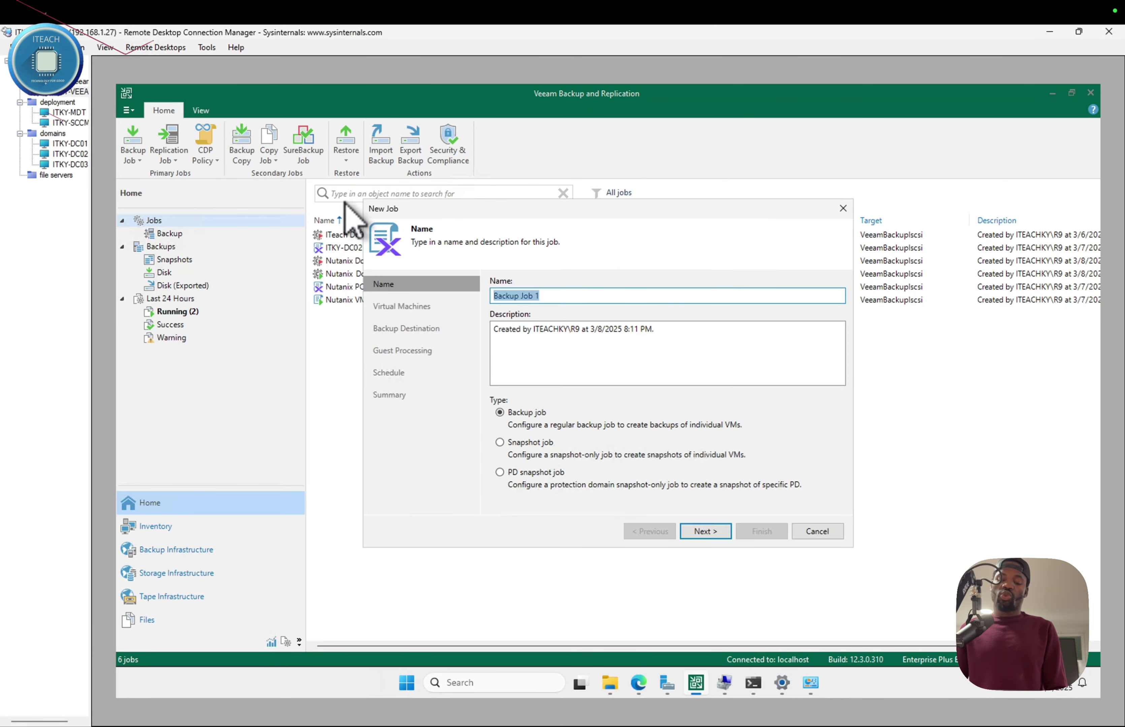
left_click(818, 531)
left_click(641, 406)
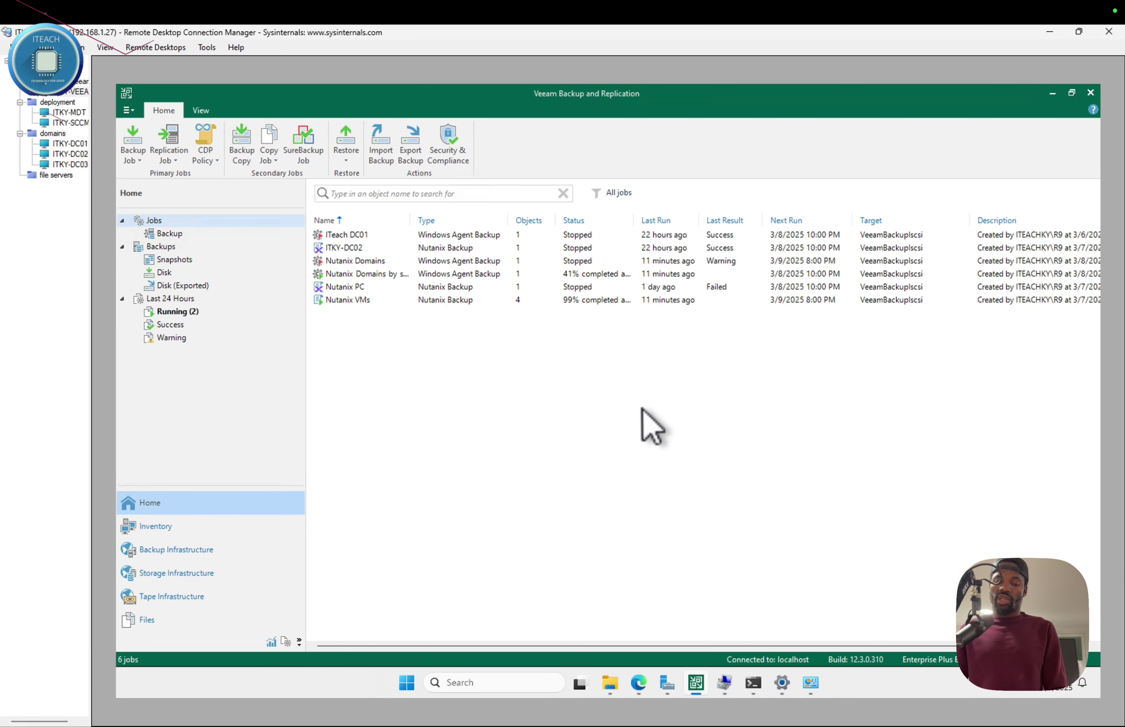
left_click(141, 163)
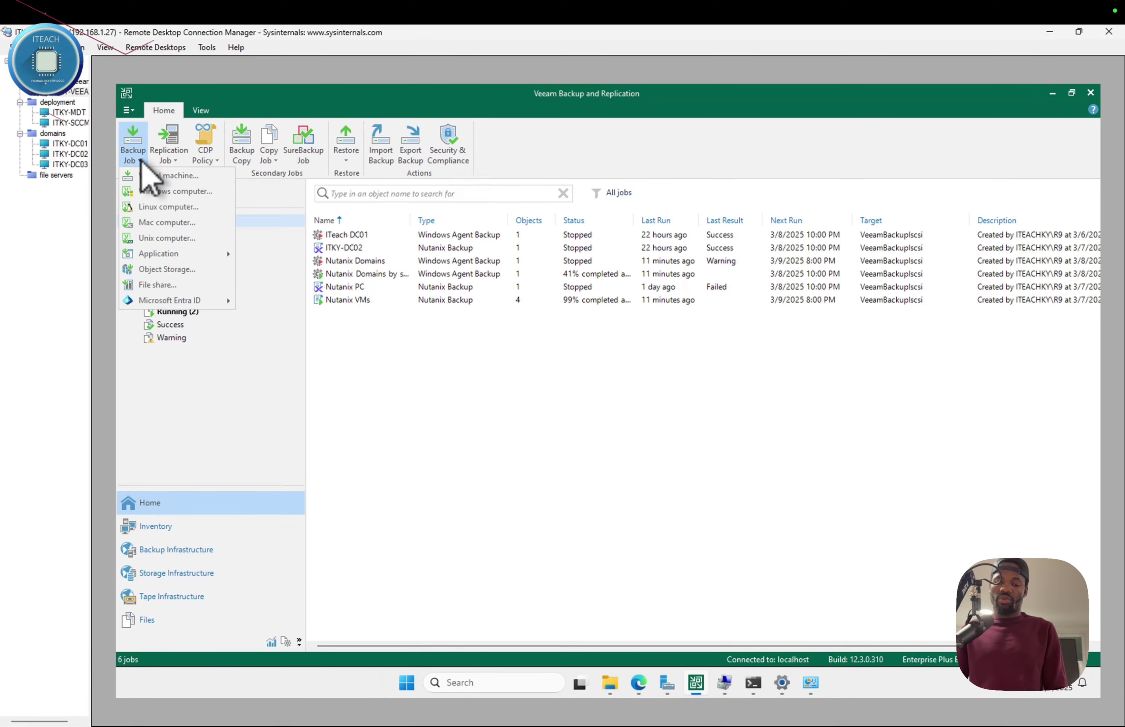
left_click(151, 178)
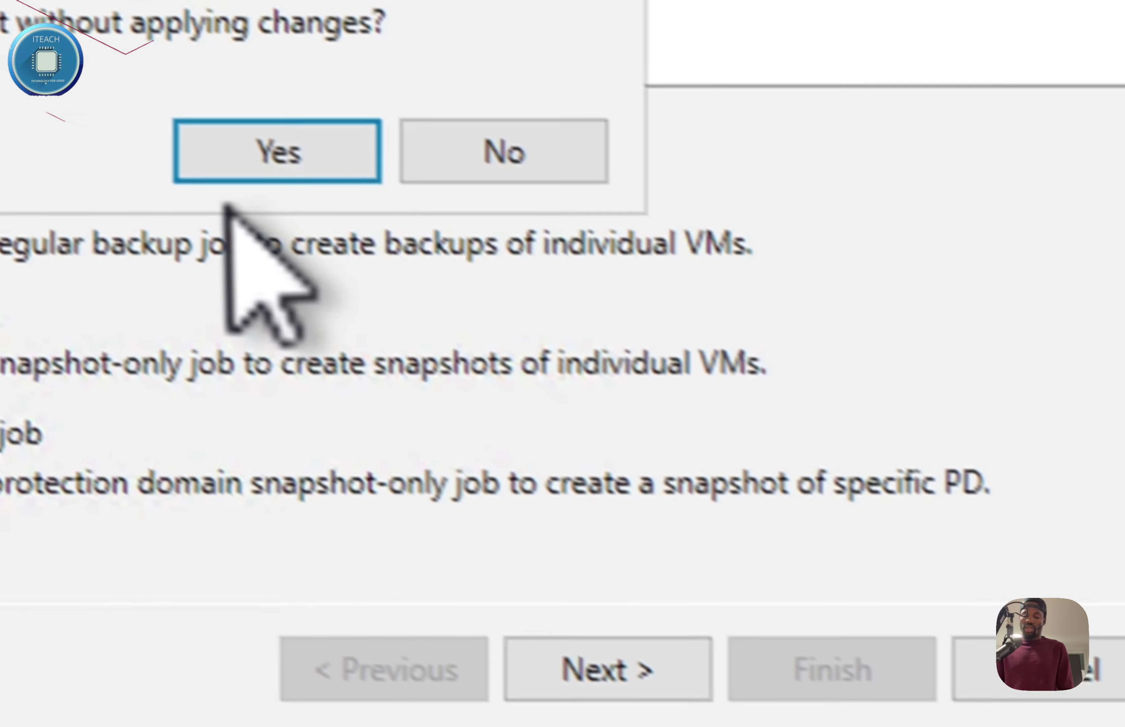
left_click(272, 154)
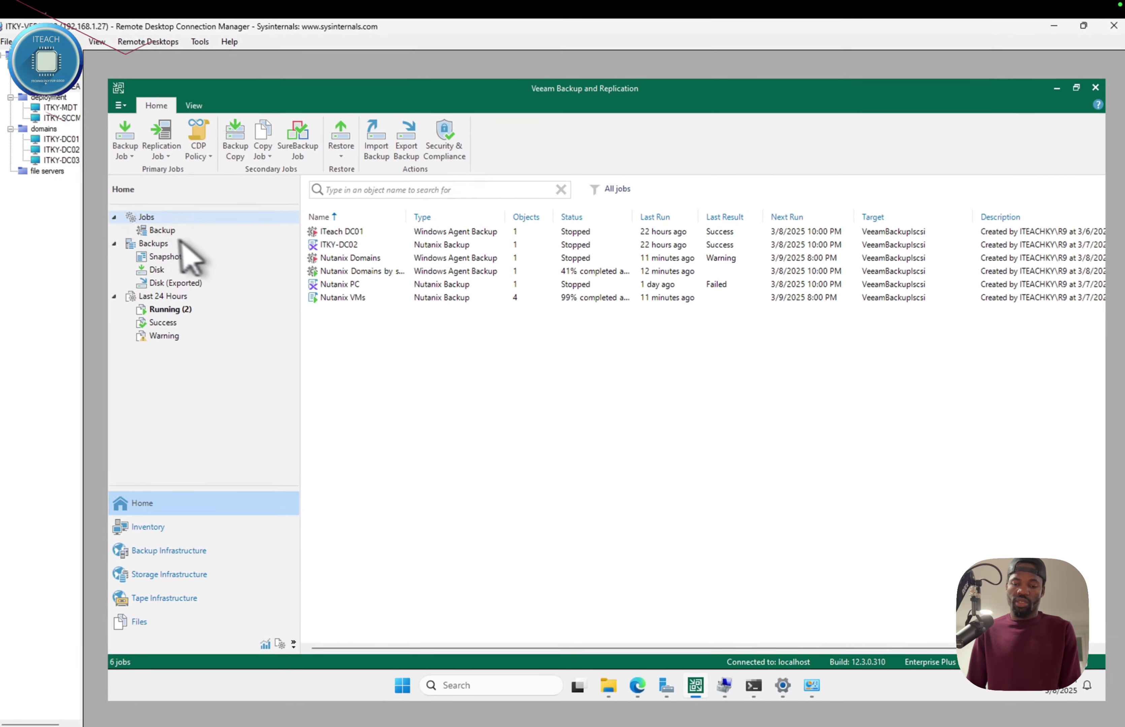
Step: View the server types that can be added to the virtual infrastructure inventory and close the list without adding one
left_click(147, 527)
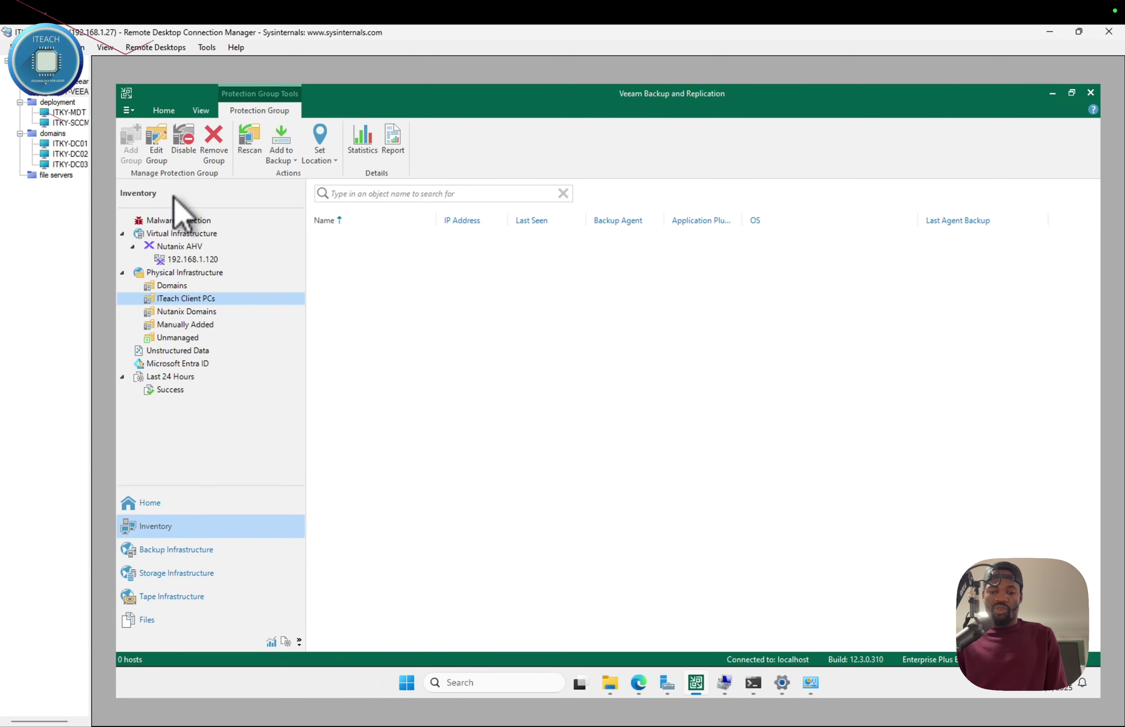
left_click(170, 234)
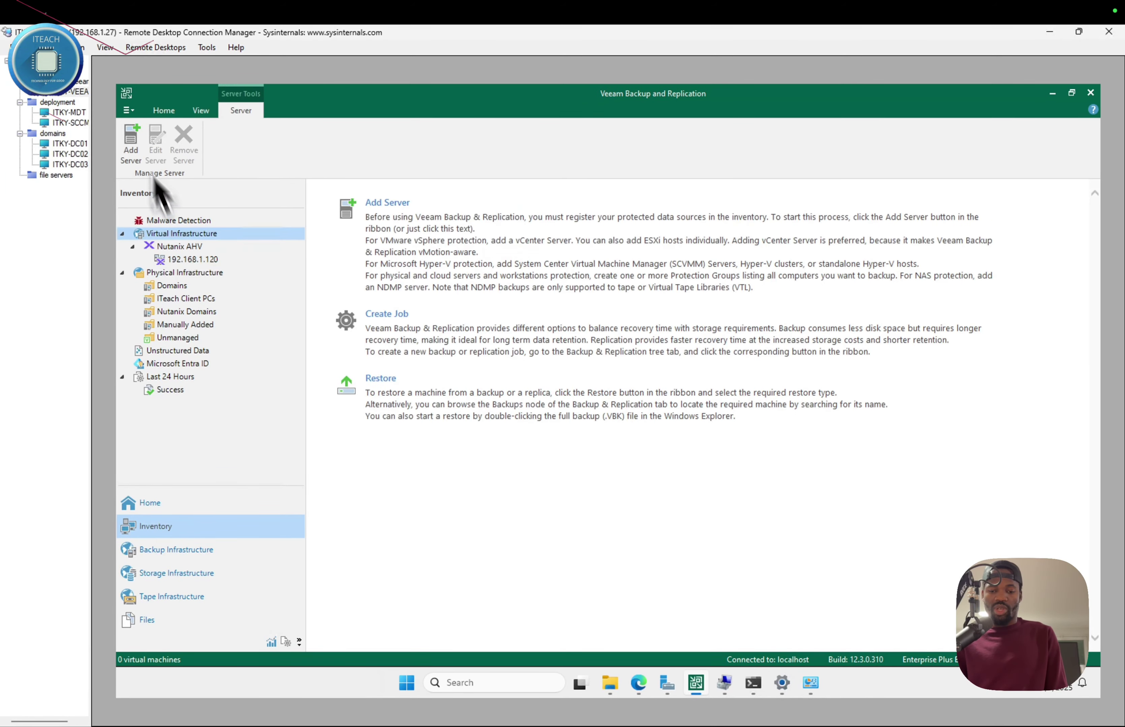
left_click(131, 144)
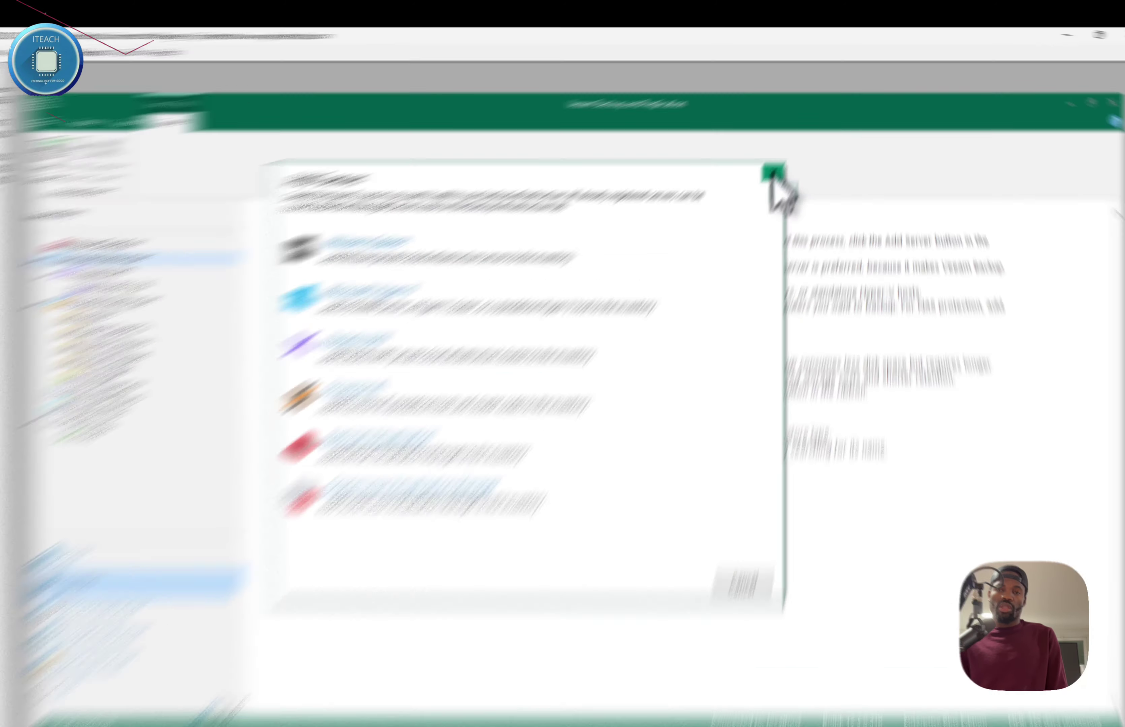
left_click(784, 157)
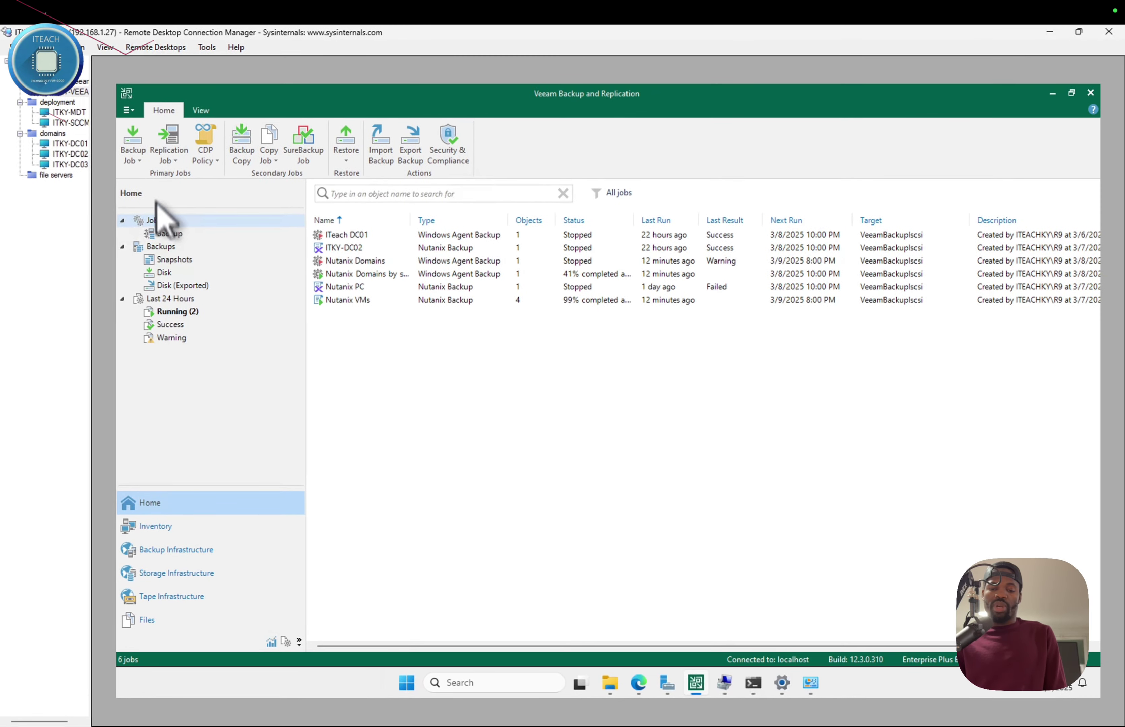
Step: Start a Windows computer backup job for a server managed by the backup server, name it ITKY-DC03 and mark it high priority
left_click(134, 150)
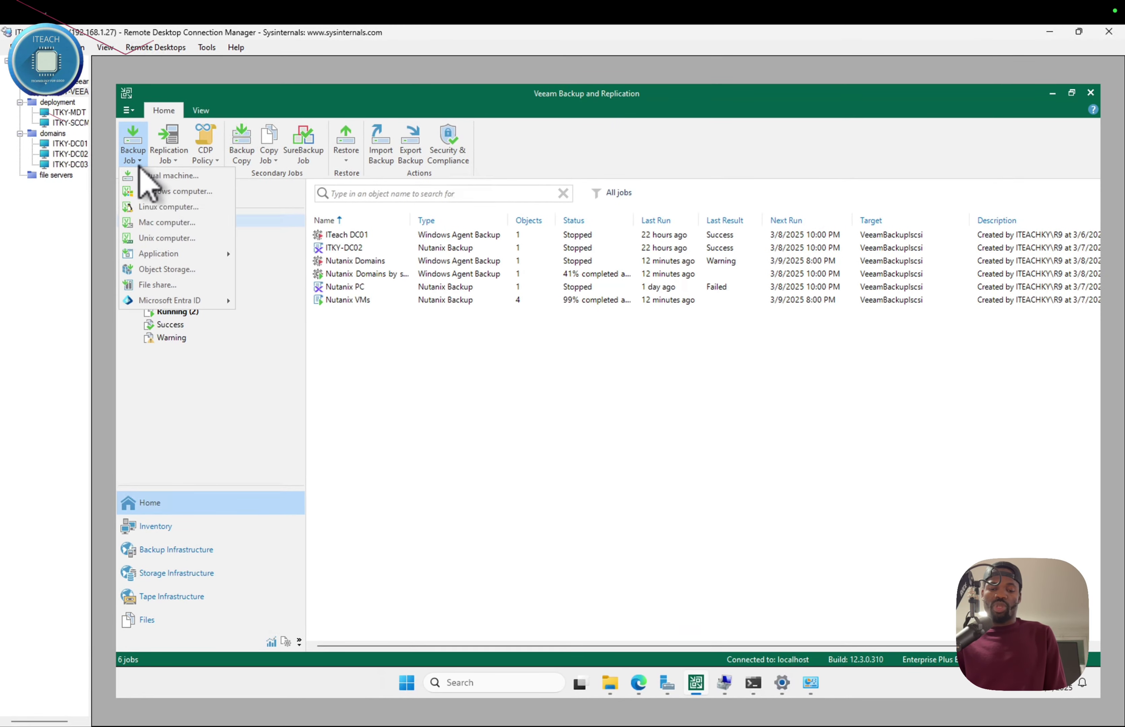
left_click(175, 193)
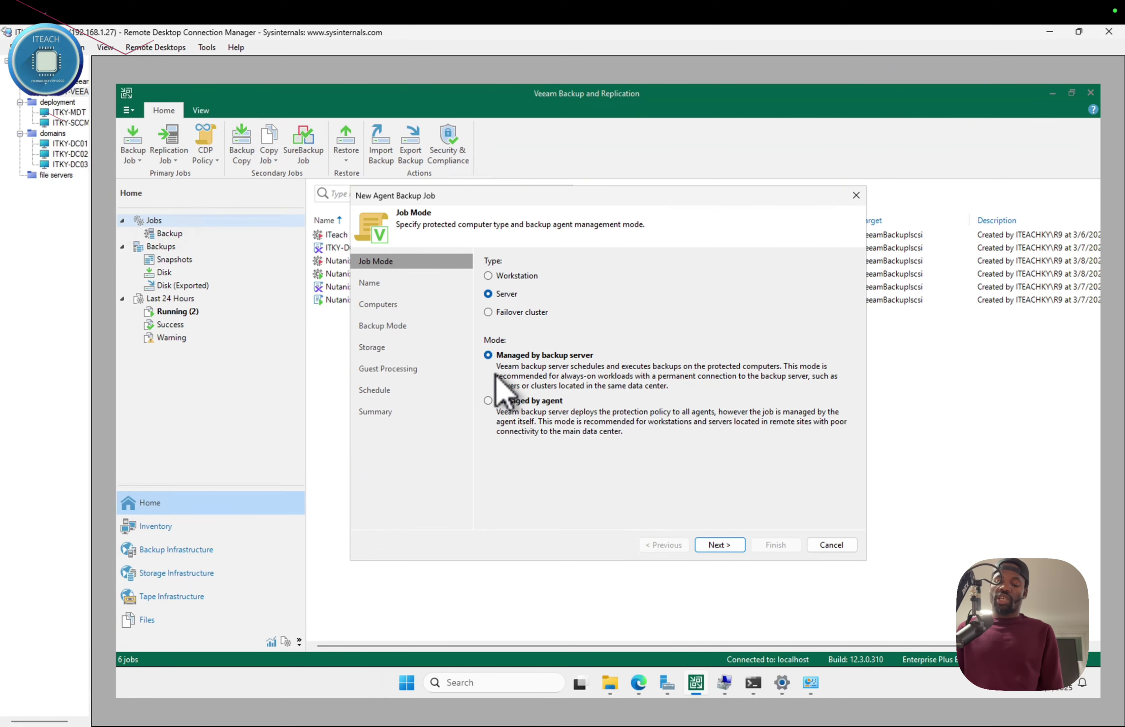
left_click(712, 545)
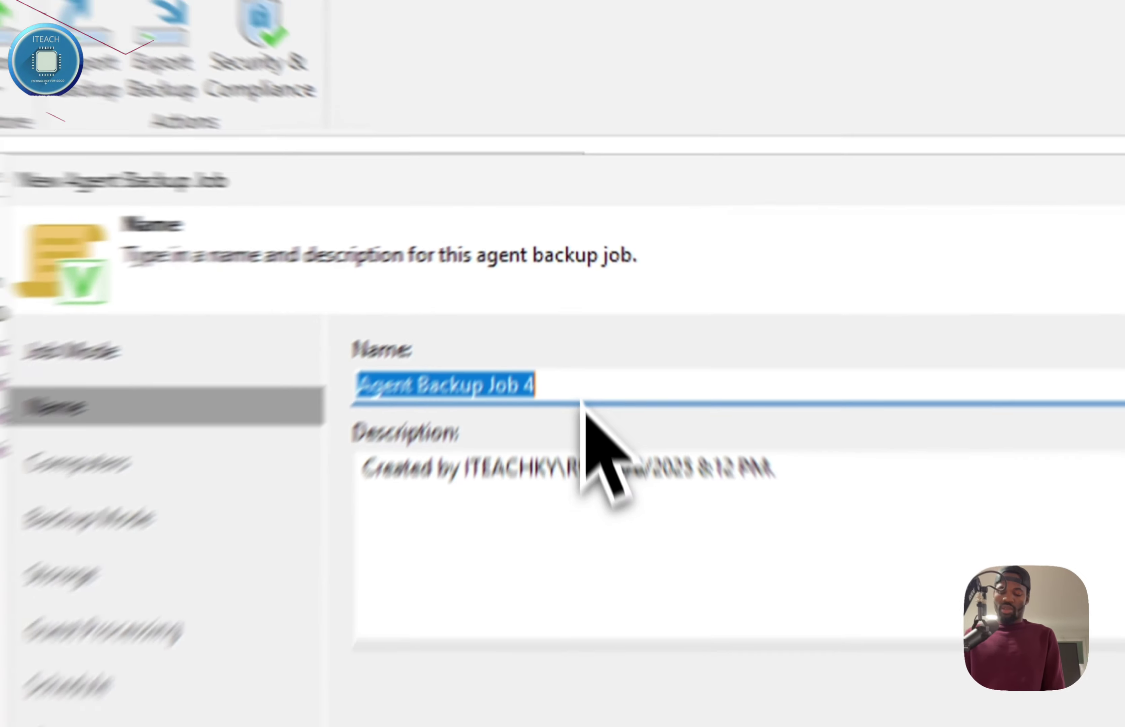
type("ITK")
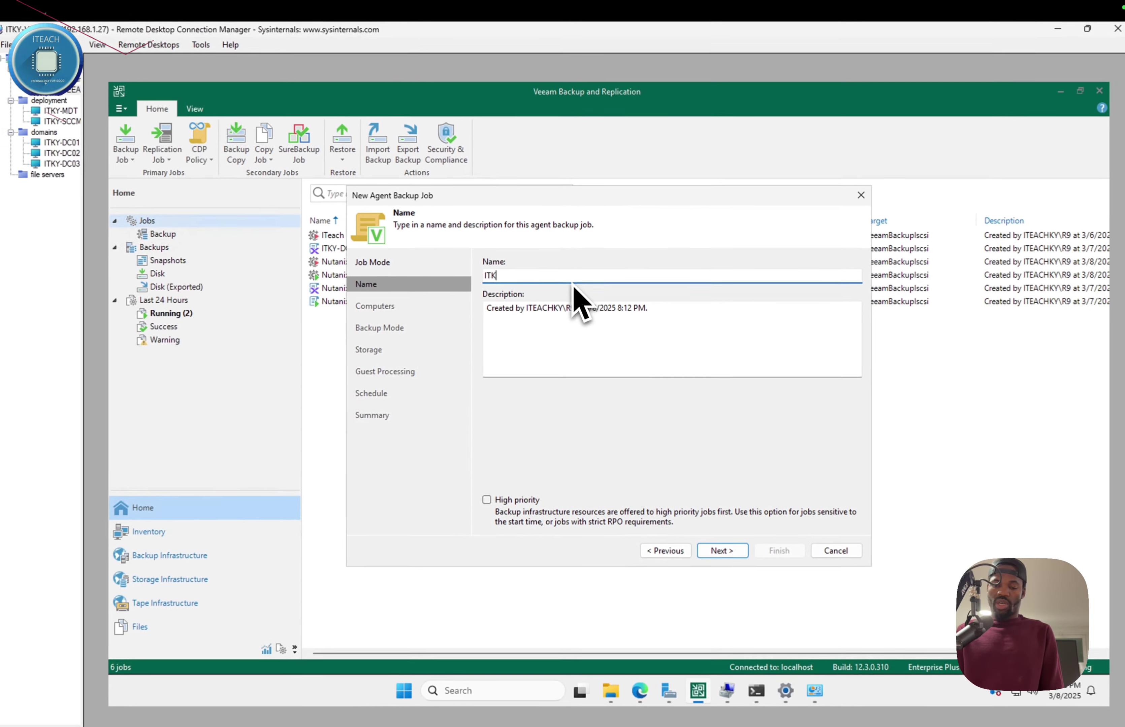
type("Y-DC03")
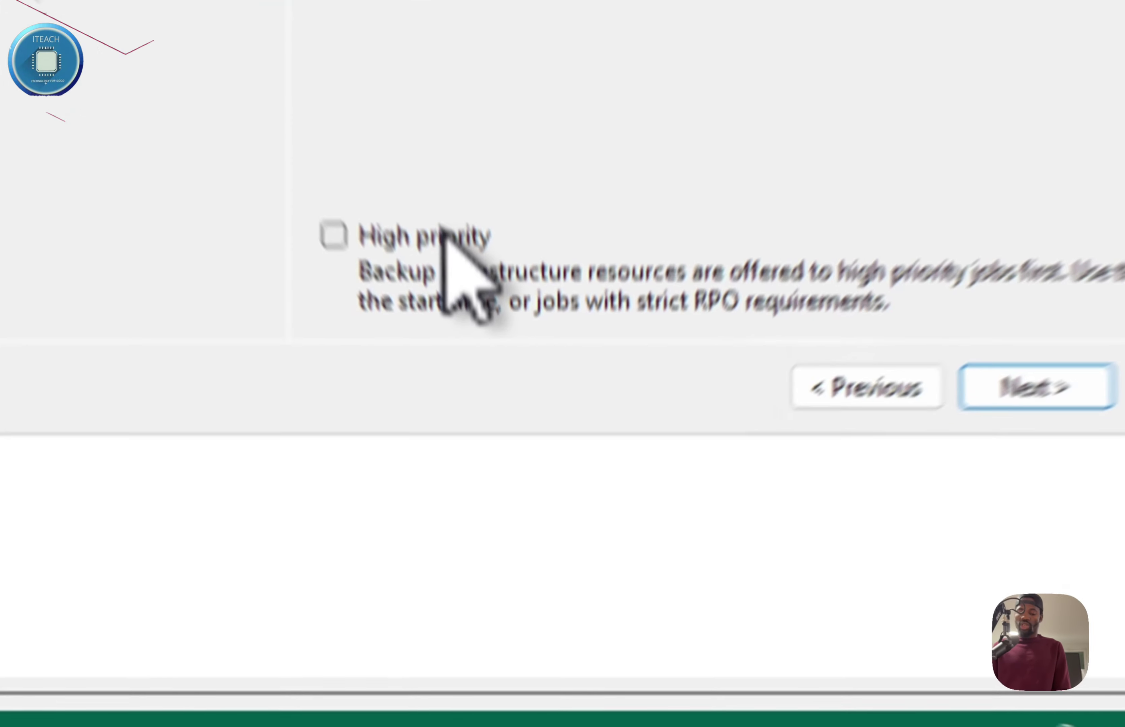
left_click(536, 493)
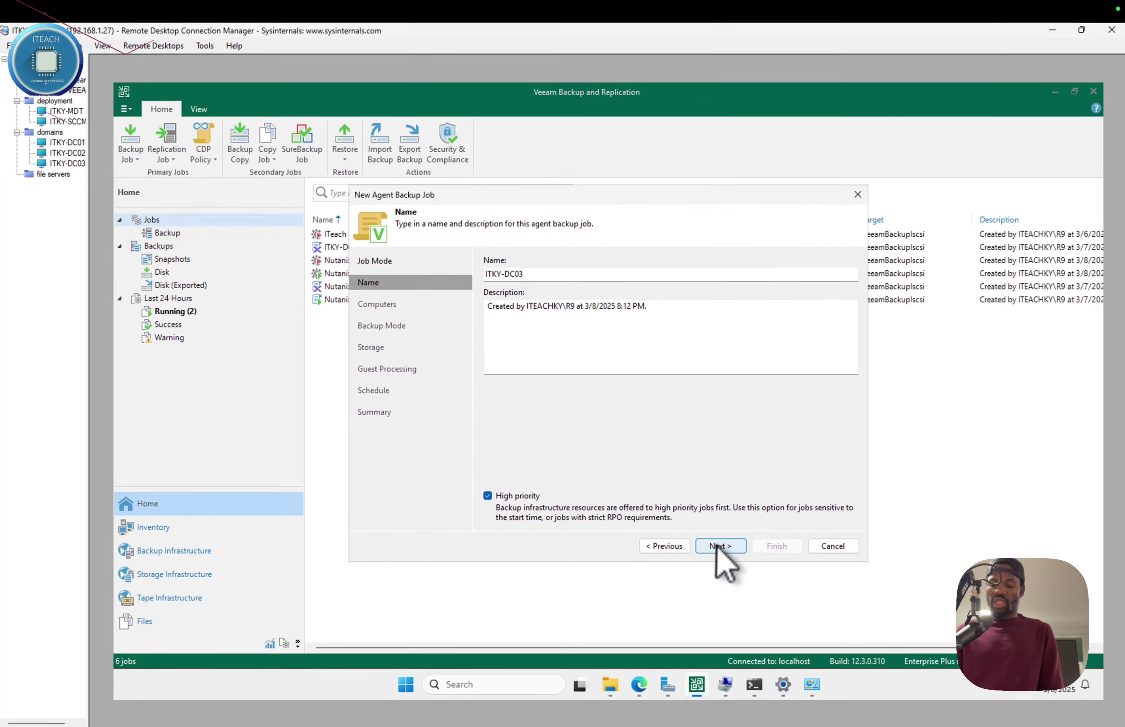
left_click(808, 660)
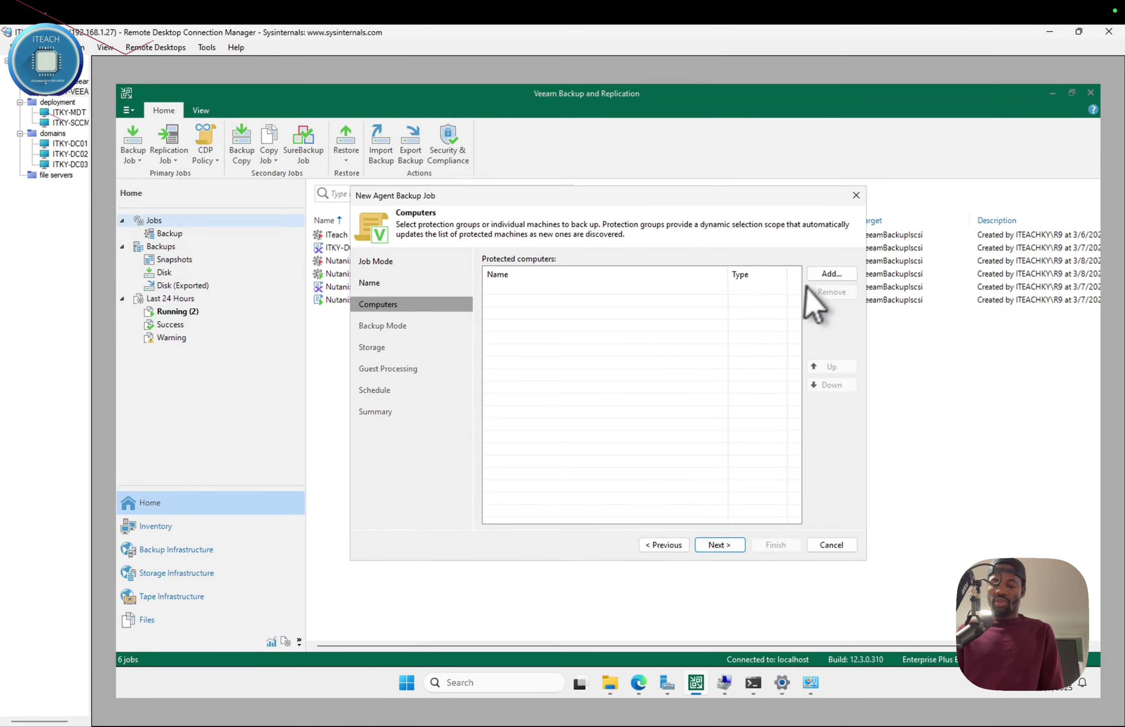
Step: Add the individual computer itky-dc03 to the job's protected computers, using the stored Veeam service account credentials
left_click(826, 276)
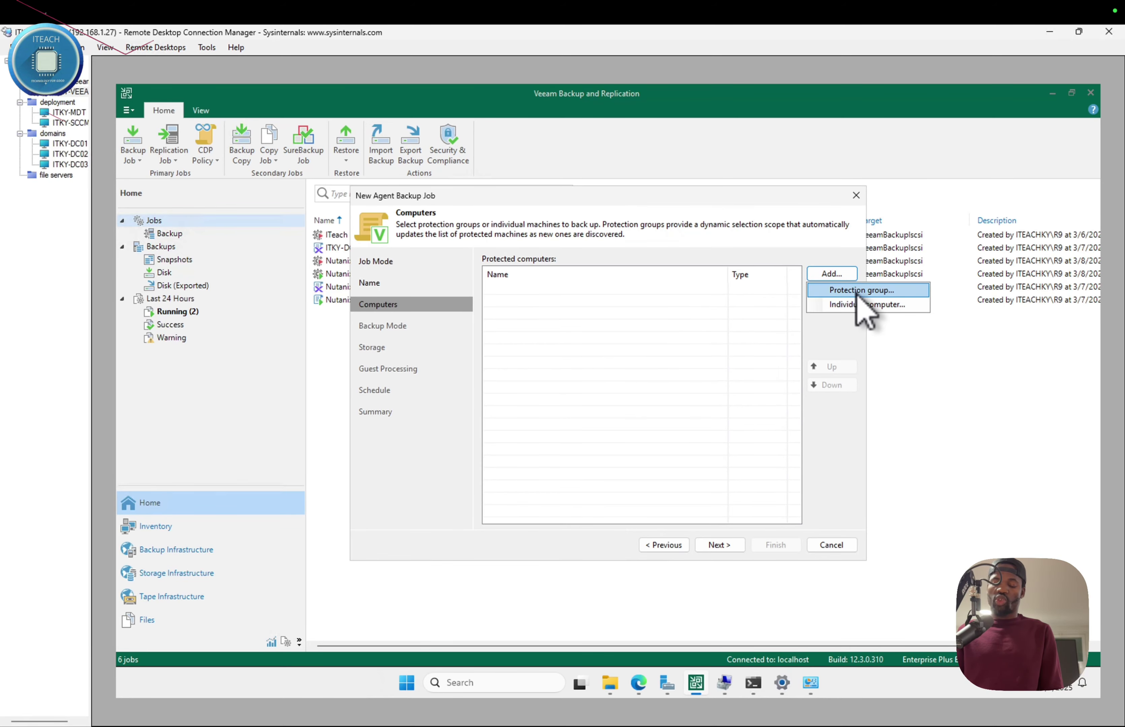
left_click(857, 307)
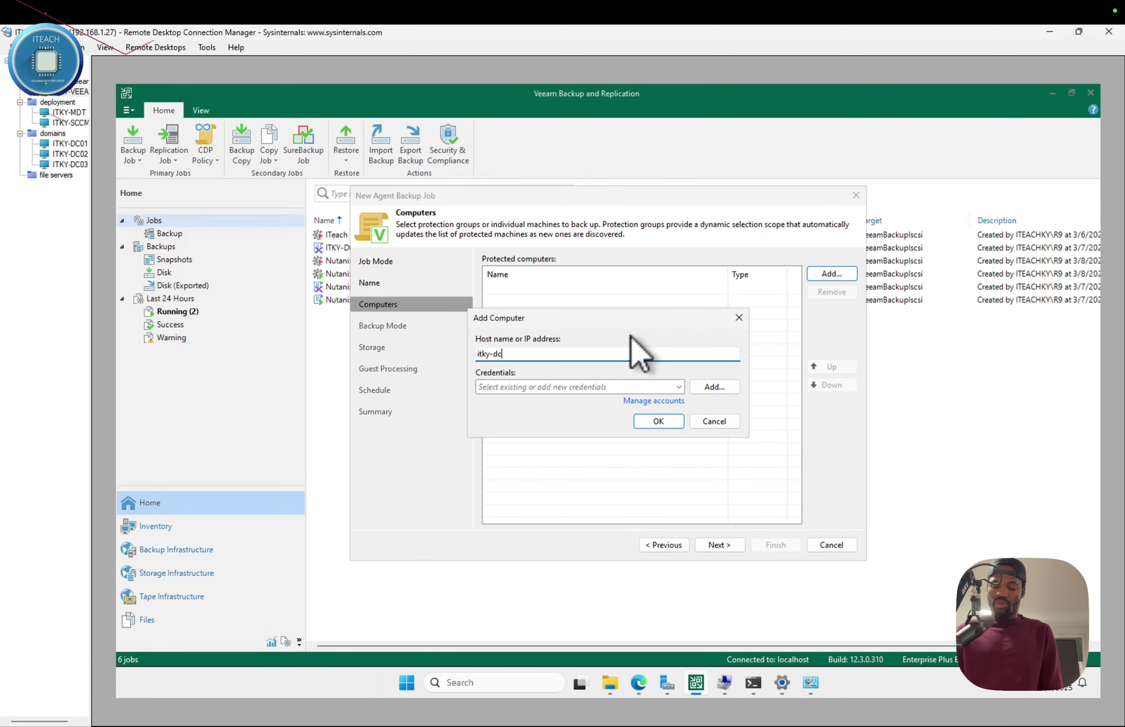
left_click(676, 387)
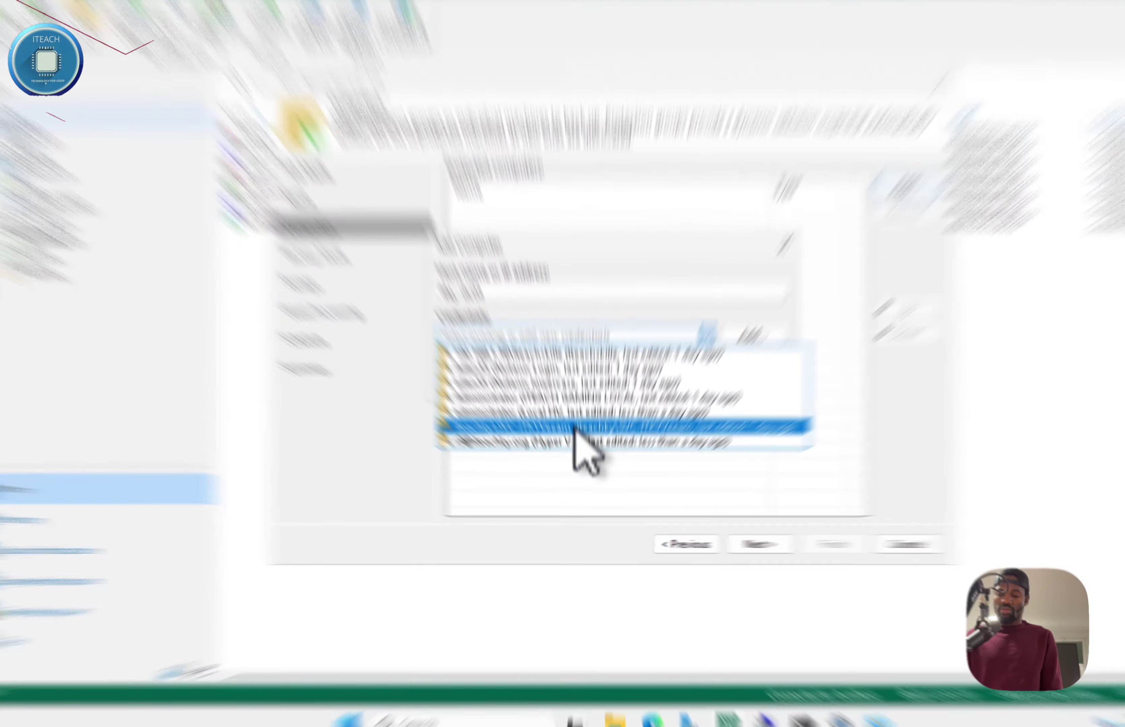
left_click(580, 456)
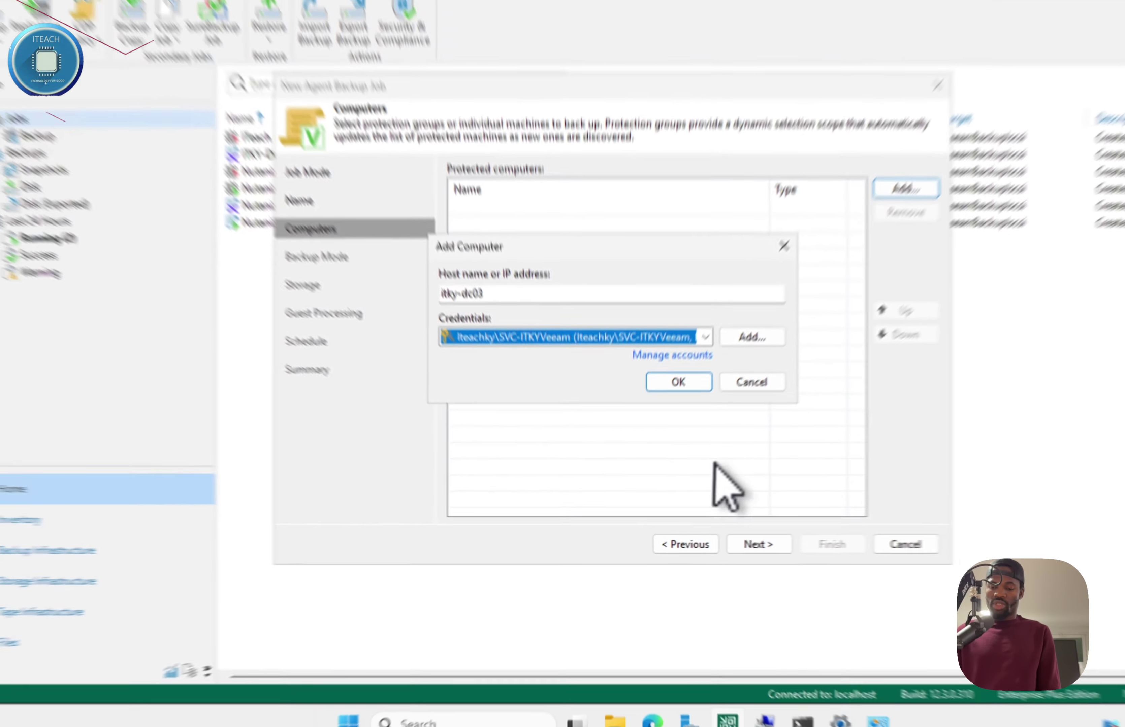
left_click(678, 382)
left_click(759, 544)
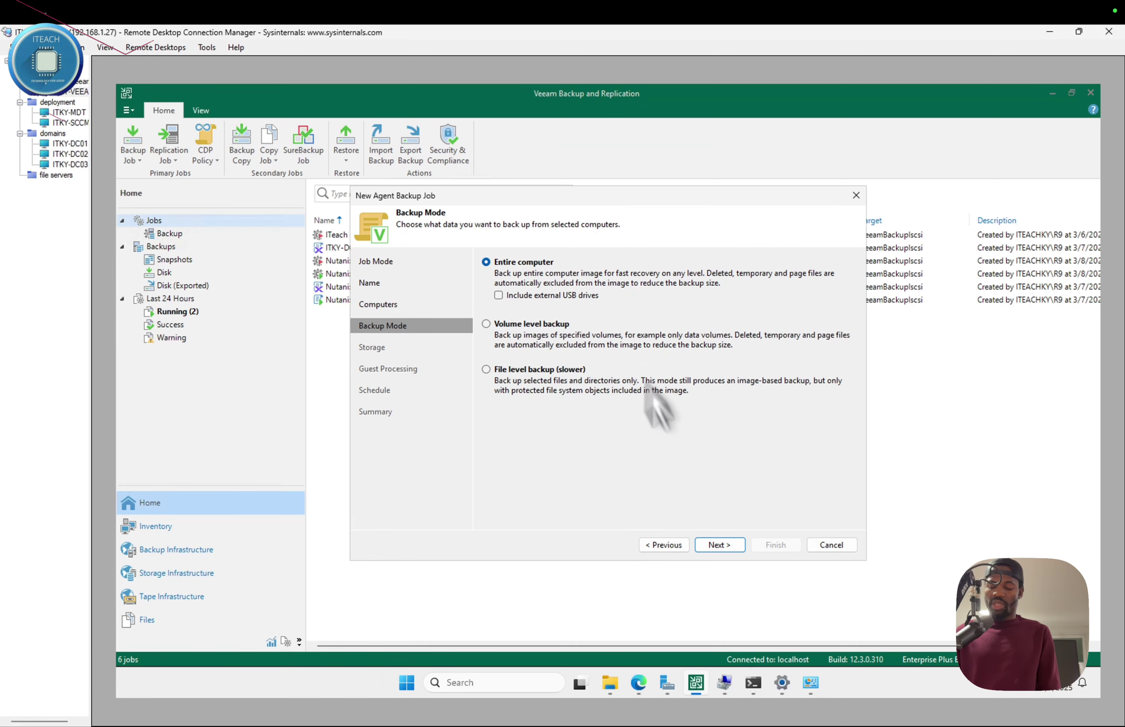
Step: Accept entire computer backup to the VeeamBackupIscsi repository with 7 days of retention and application-aware processing enabled
left_click(721, 548)
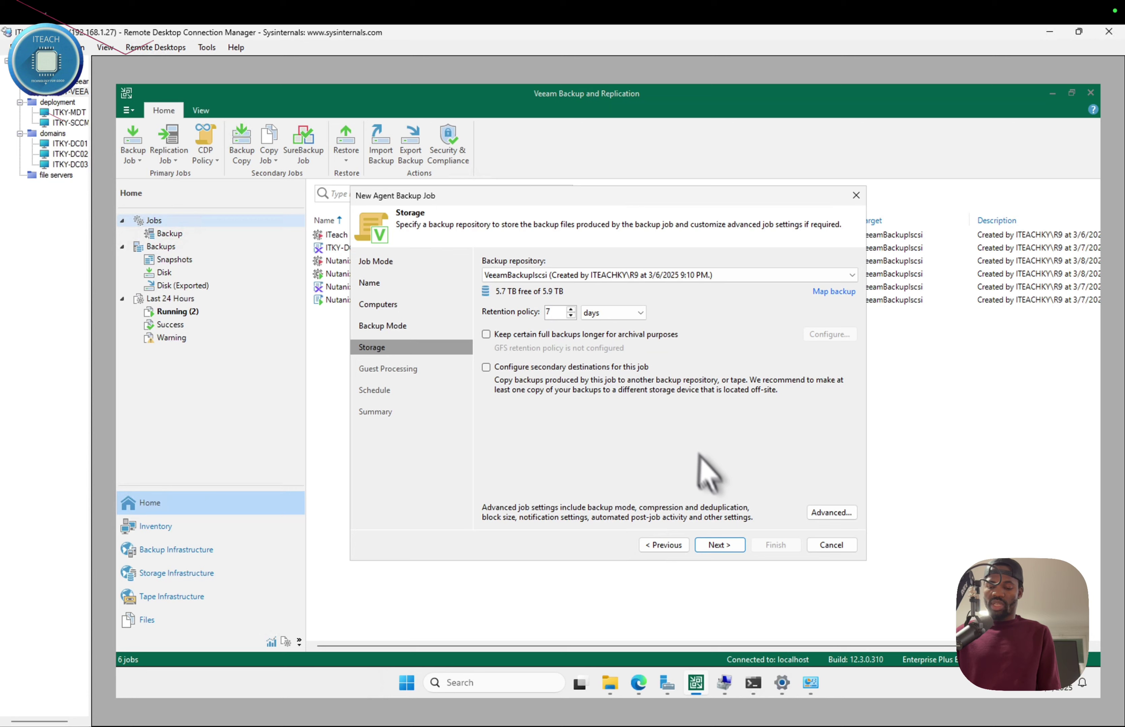
left_click(720, 545)
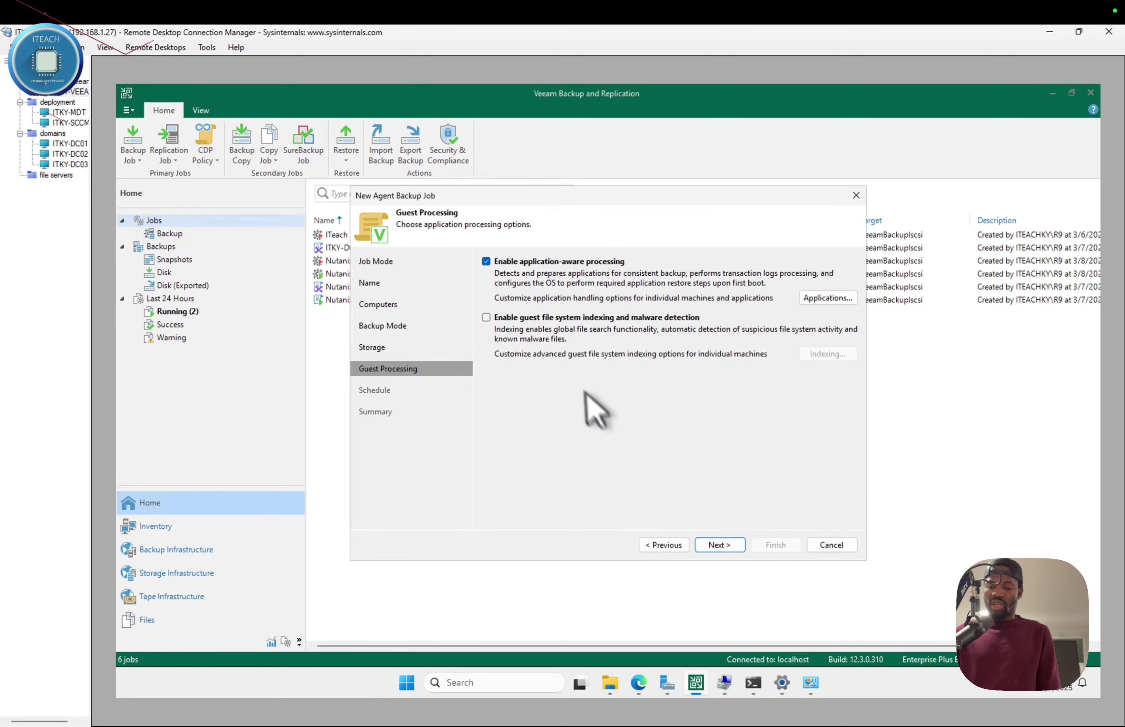
left_click(723, 545)
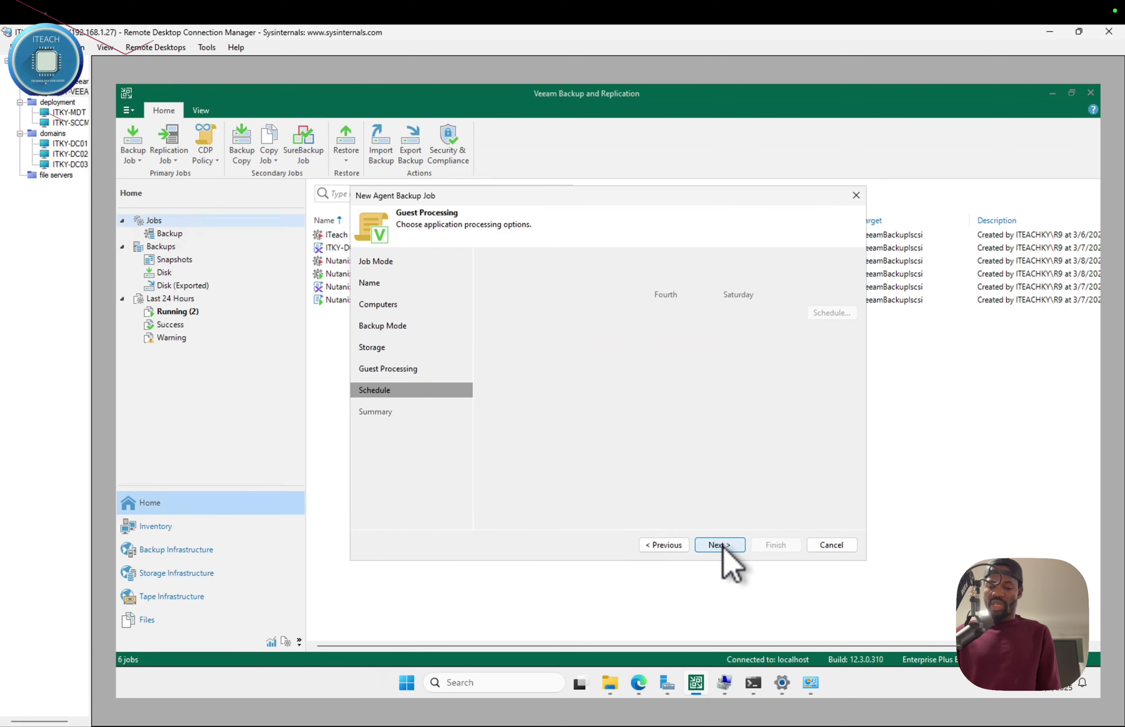
Step: Schedule the backup job to run automatically, apply its settings, and finish the wizard with the job set to run immediately
left_click(508, 263)
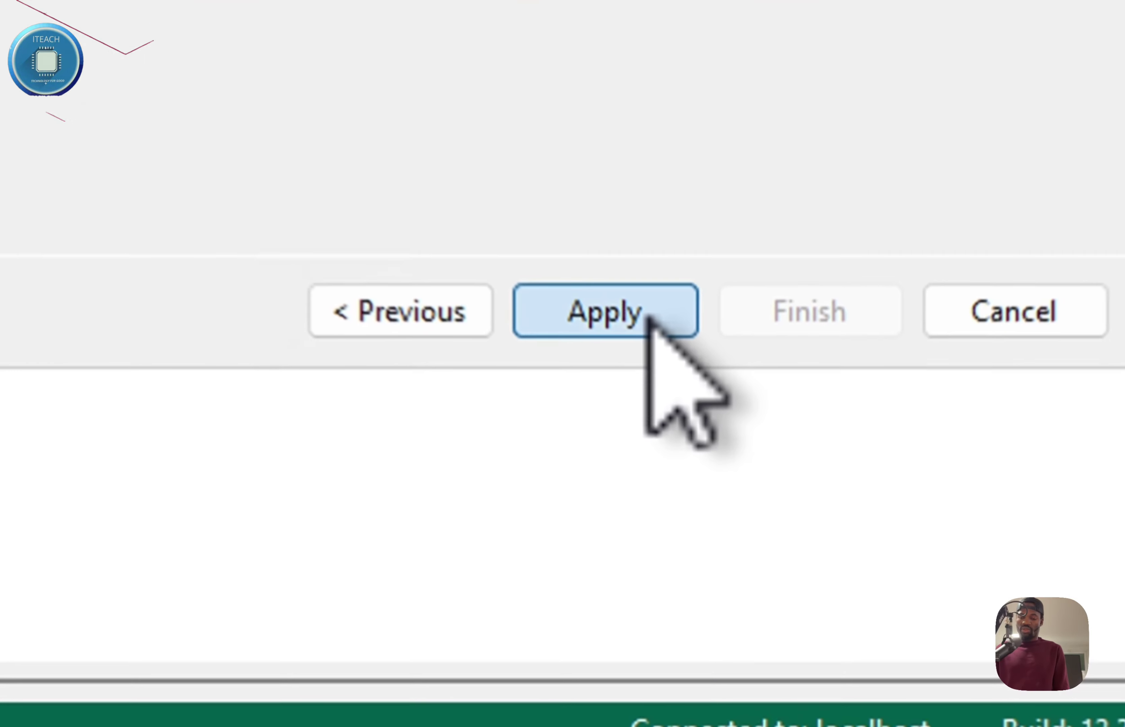
left_click(732, 546)
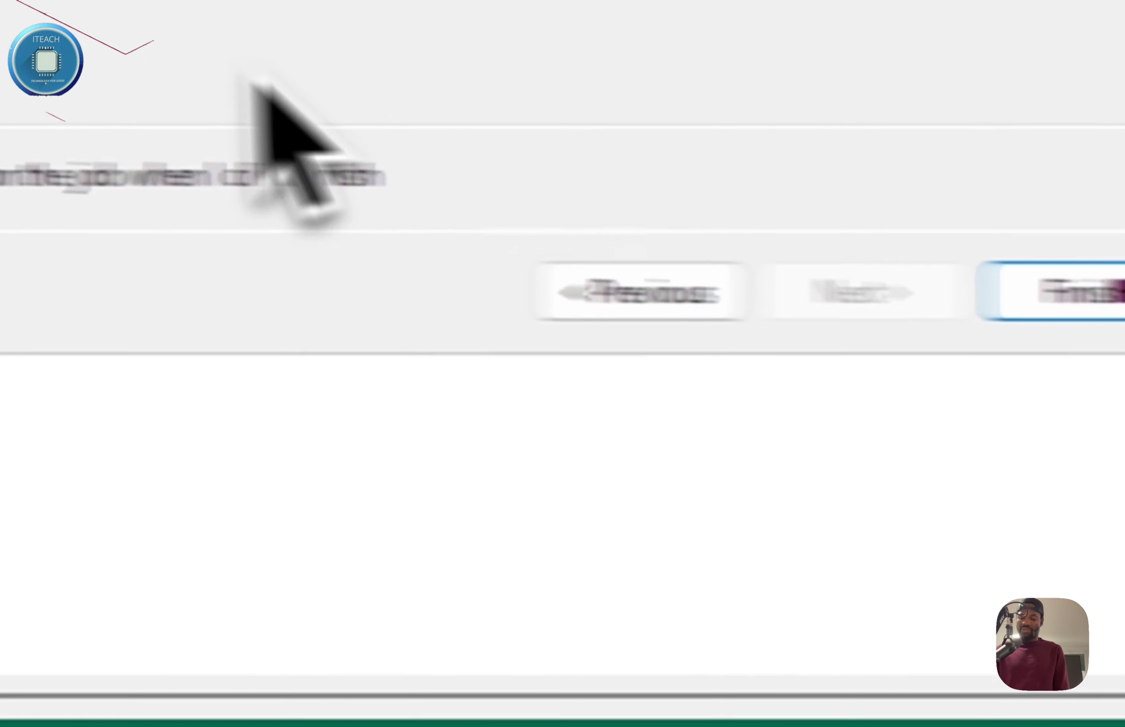
left_click(490, 317)
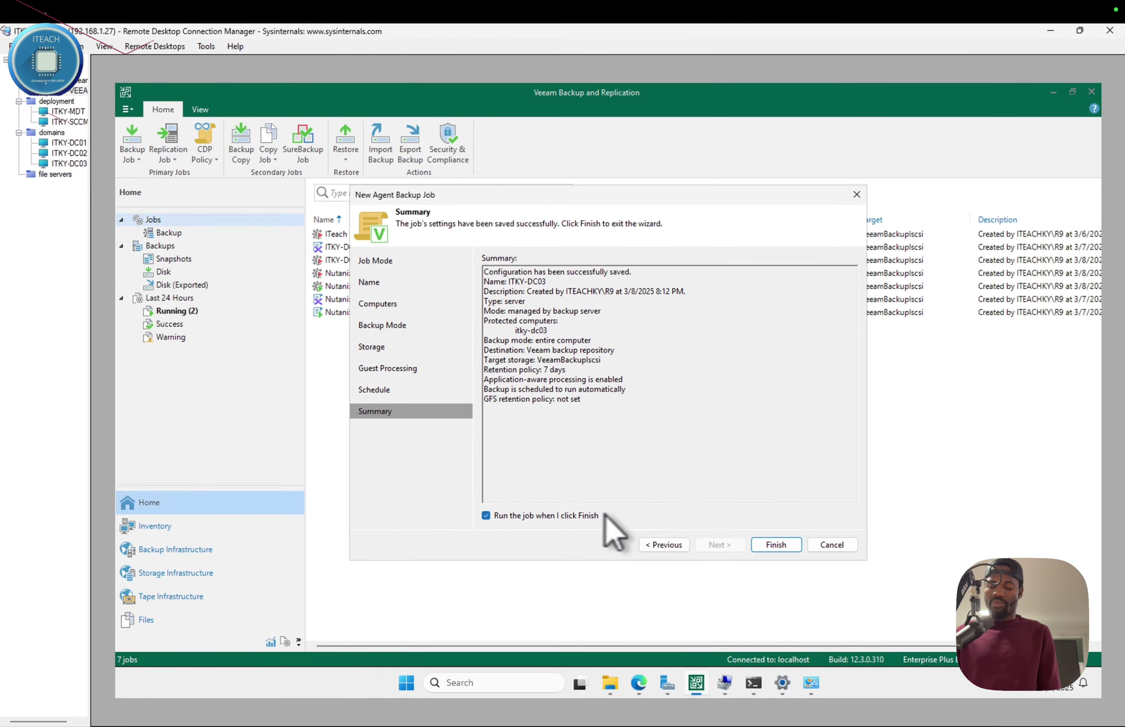
left_click(778, 544)
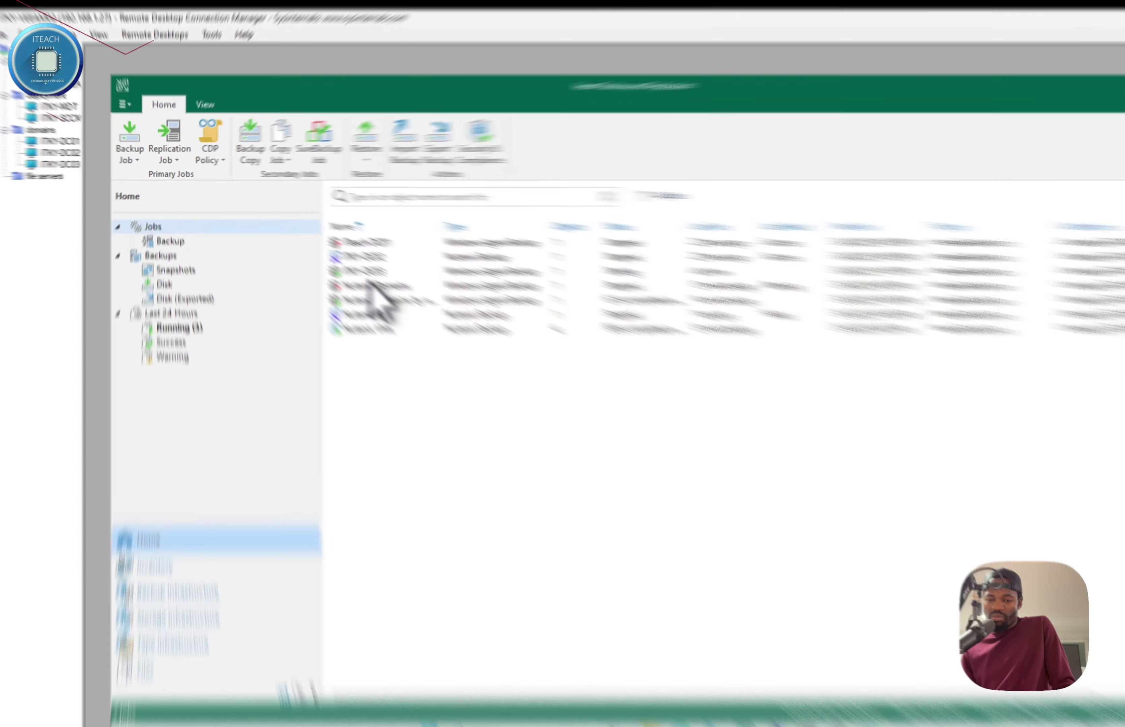
Step: View the progress details of the ITKY-DC03 job in the jobs list
left_click(366, 262)
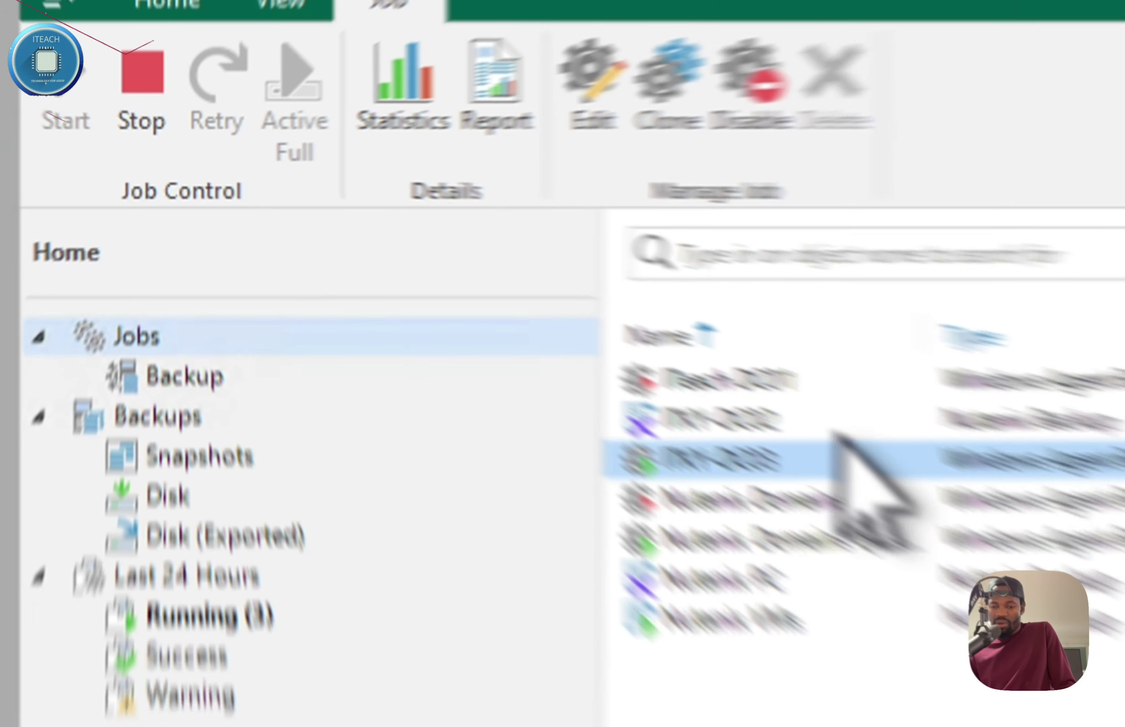
left_click(1087, 496)
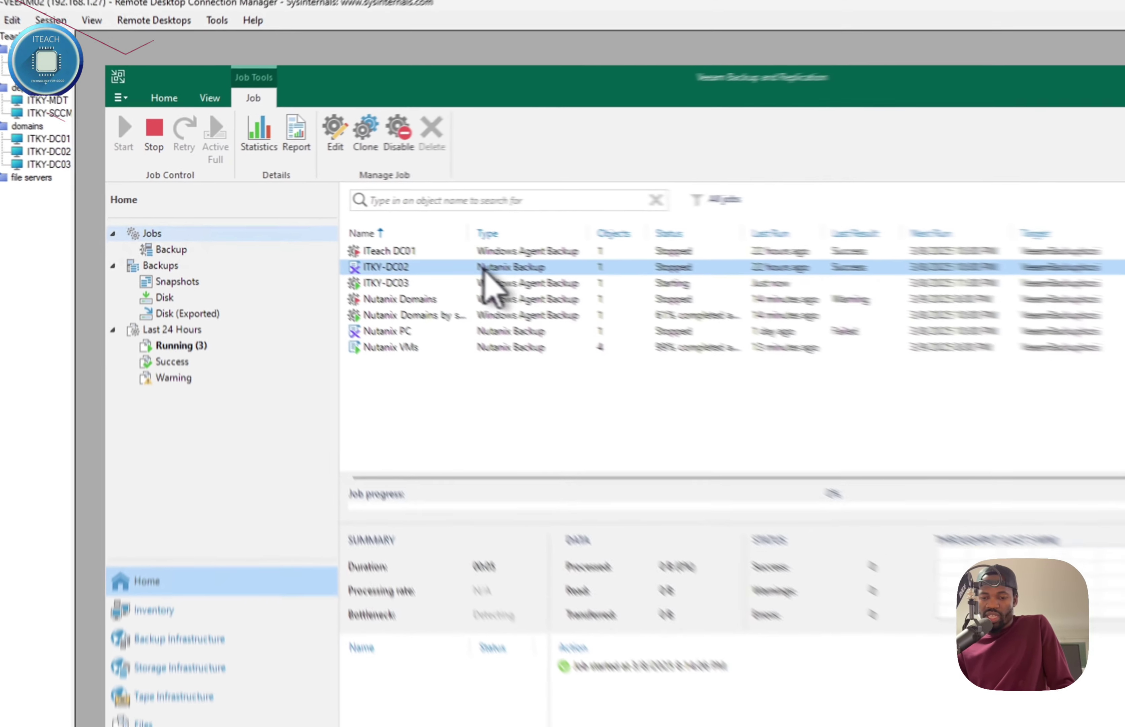
left_click(379, 263)
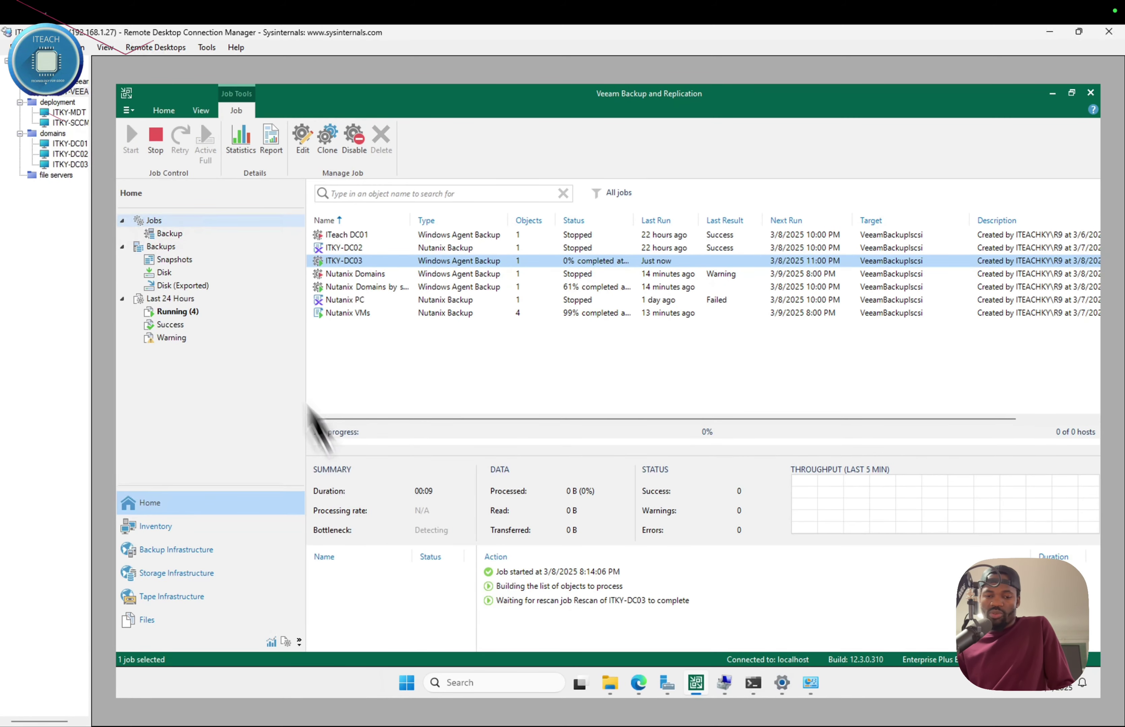
Step: View the installed programs in the ITKY-DC03 session, look through the deployment server sessions, and return to the Veeam server session
left_click(75, 164)
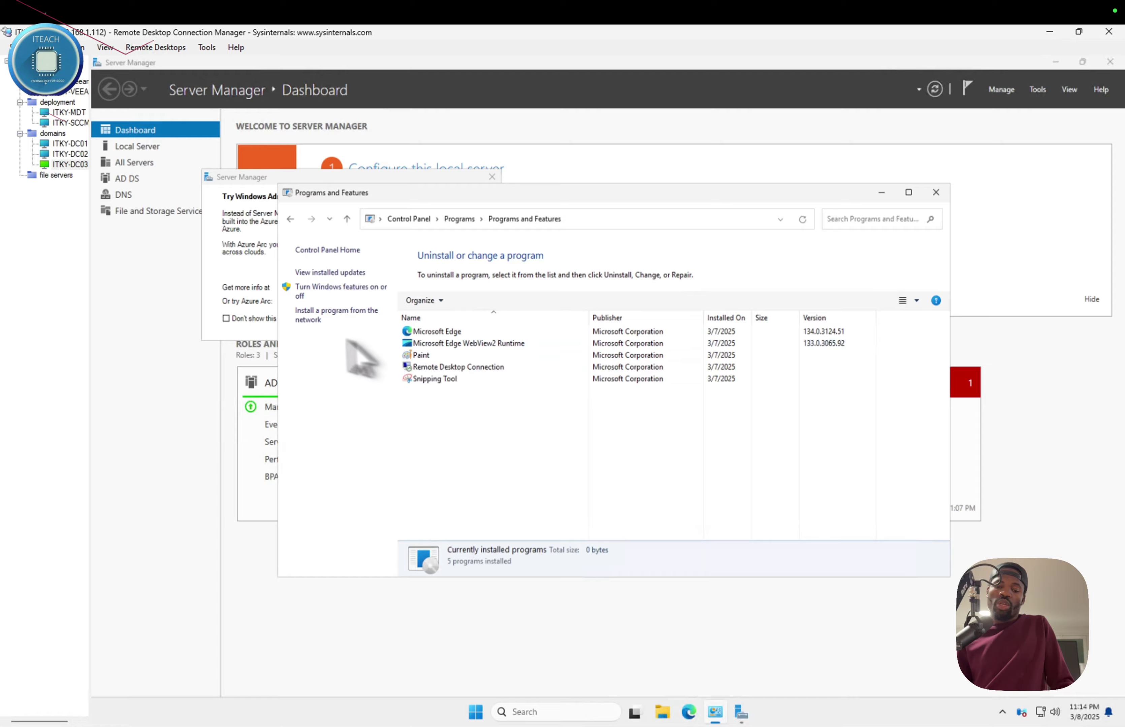
left_click(69, 113)
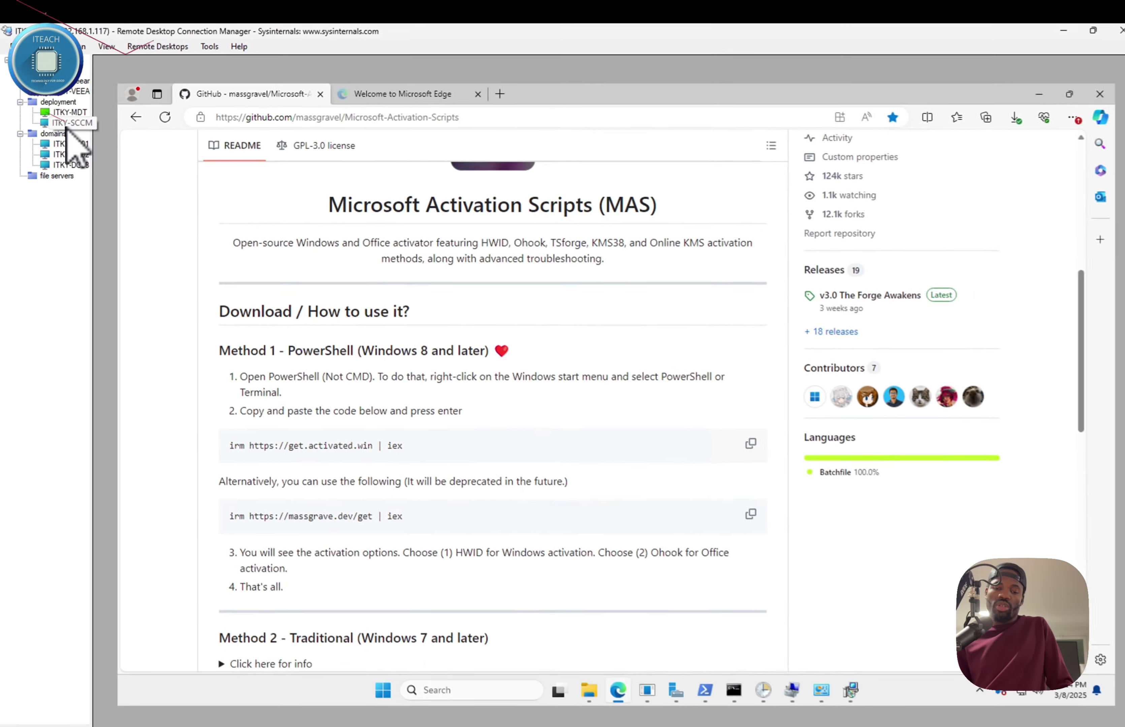
left_click(77, 123)
left_click(89, 89)
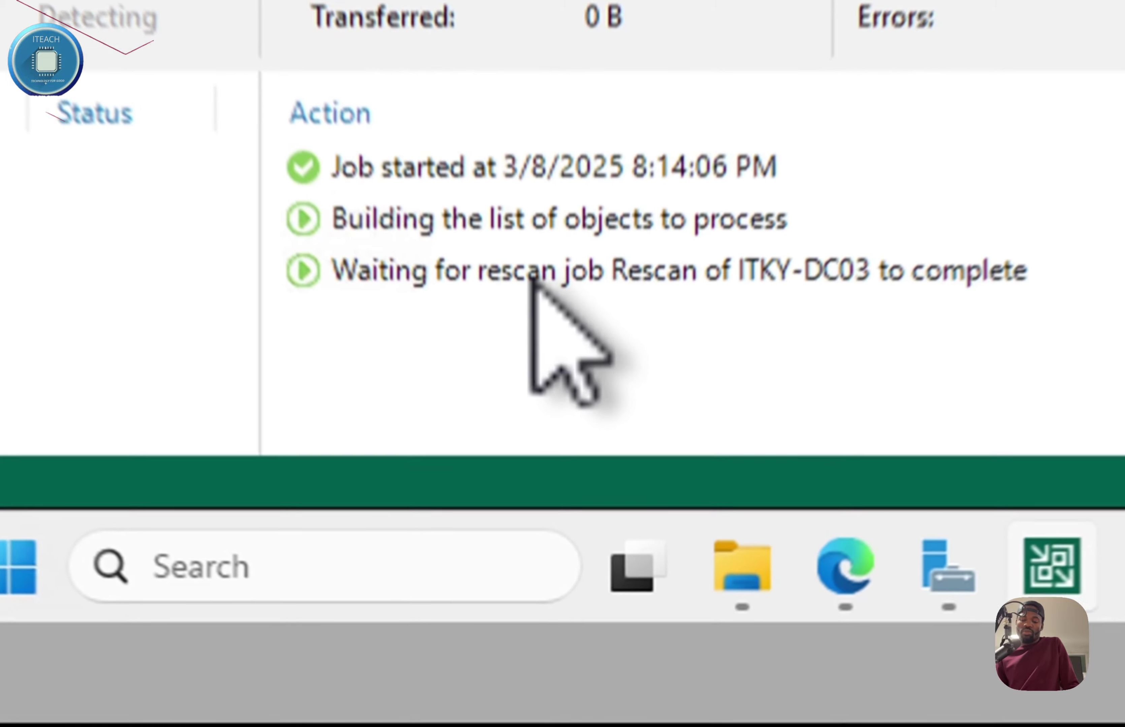
Step: Examine the object list and rescan entries in the action log of the ITKY-DC03 job
left_click(520, 274)
left_click(502, 236)
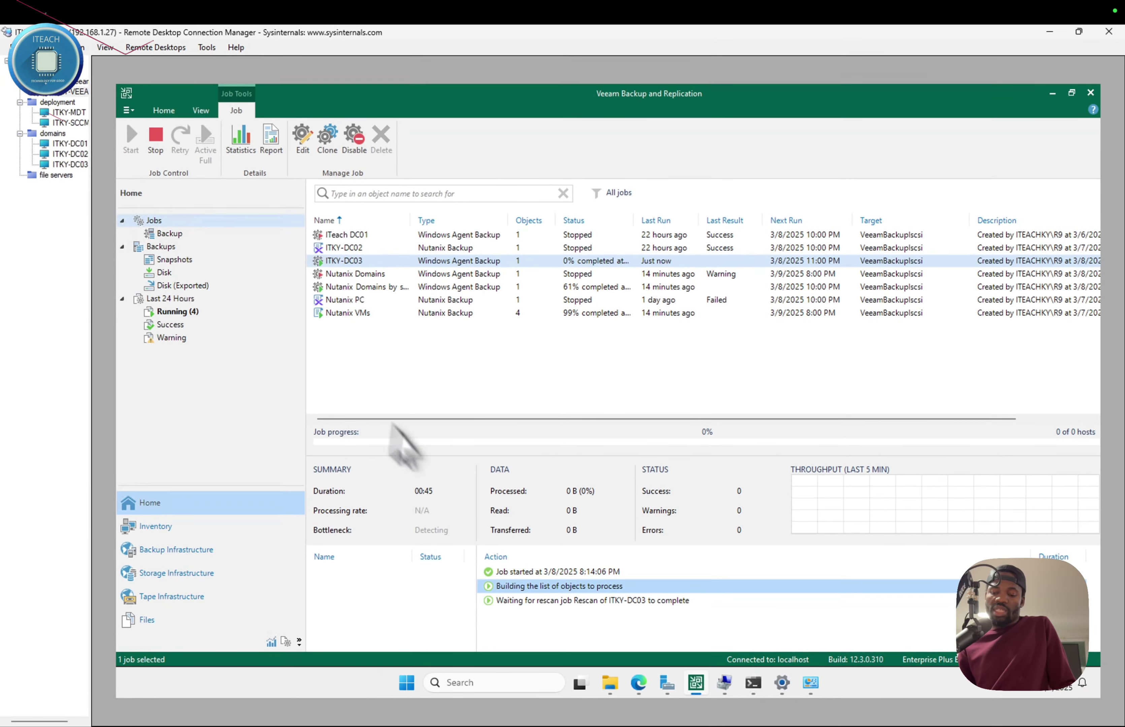
left_click(589, 603)
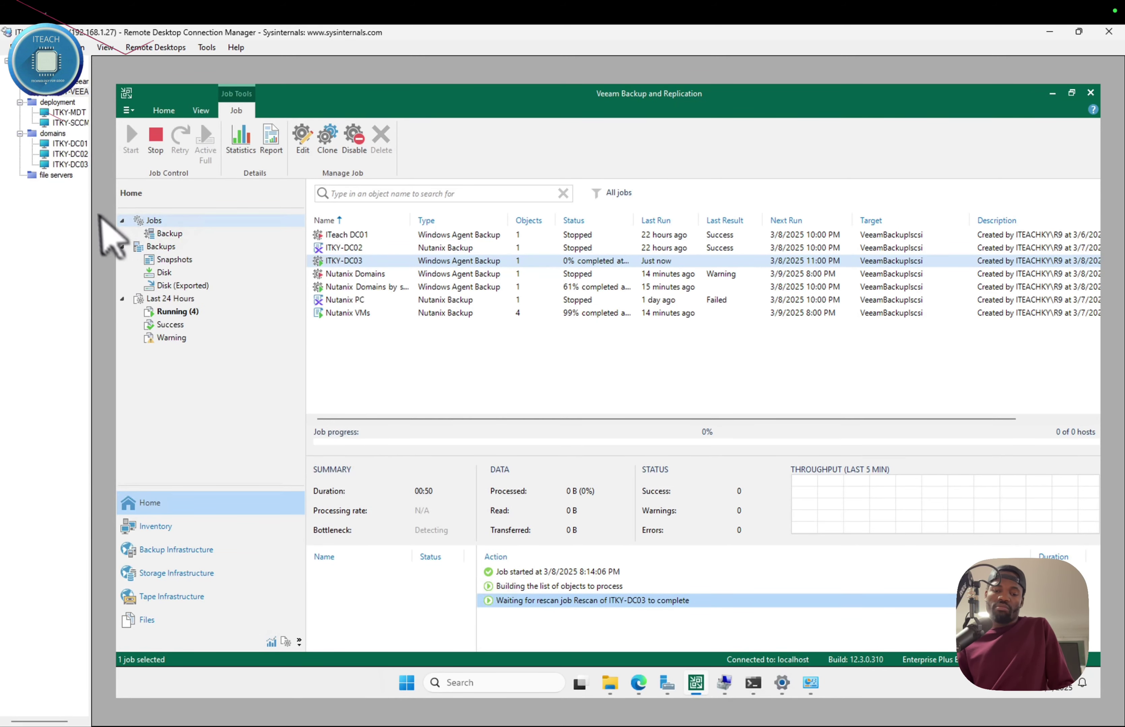
Step: Check the ITKY-DC03 session for deployed Veeam components by refreshing its installed programs list, looking at the Veeam job in between
left_click(66, 164)
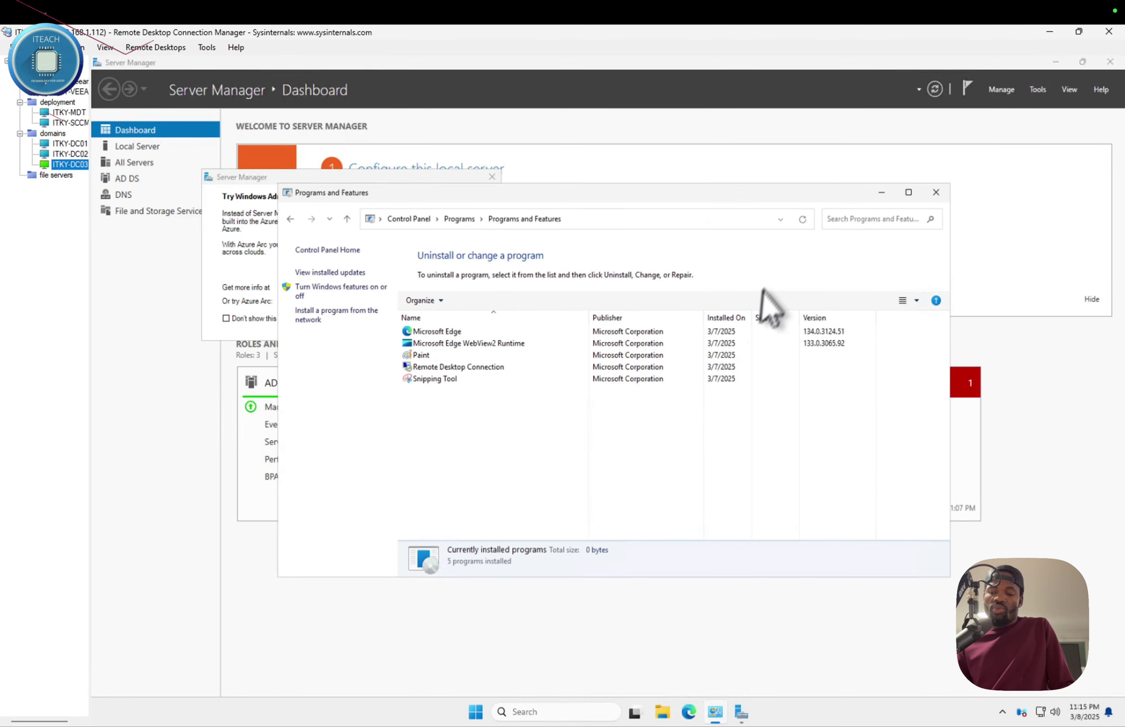
left_click(802, 222)
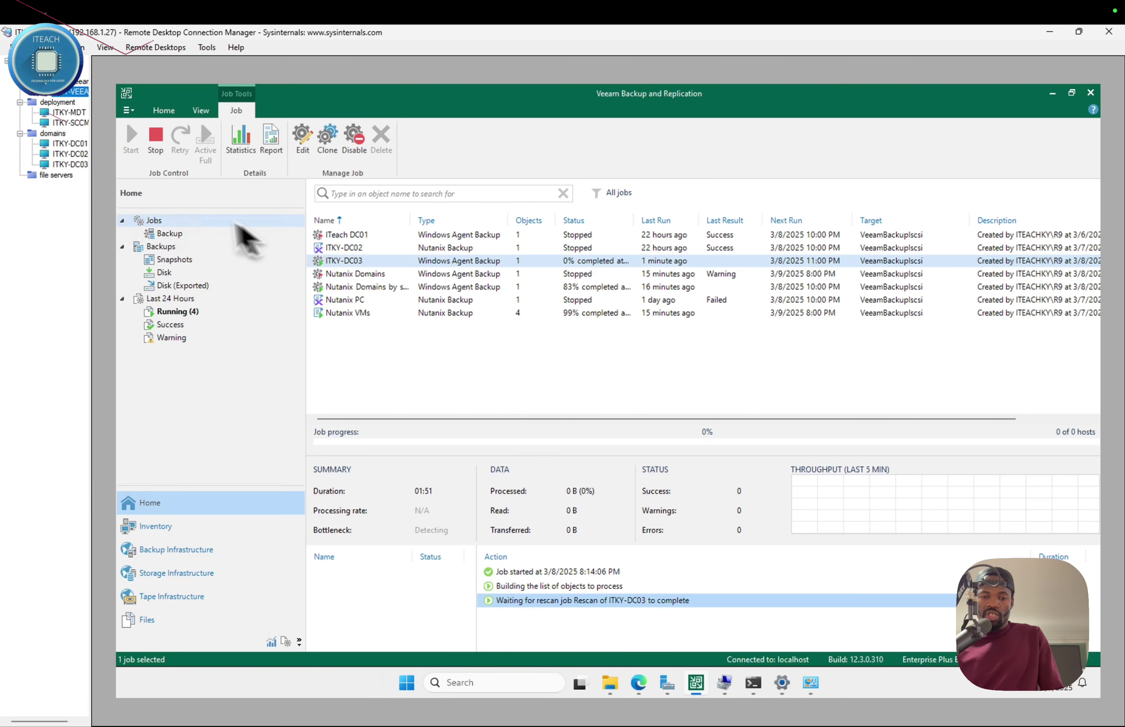
left_click(69, 164)
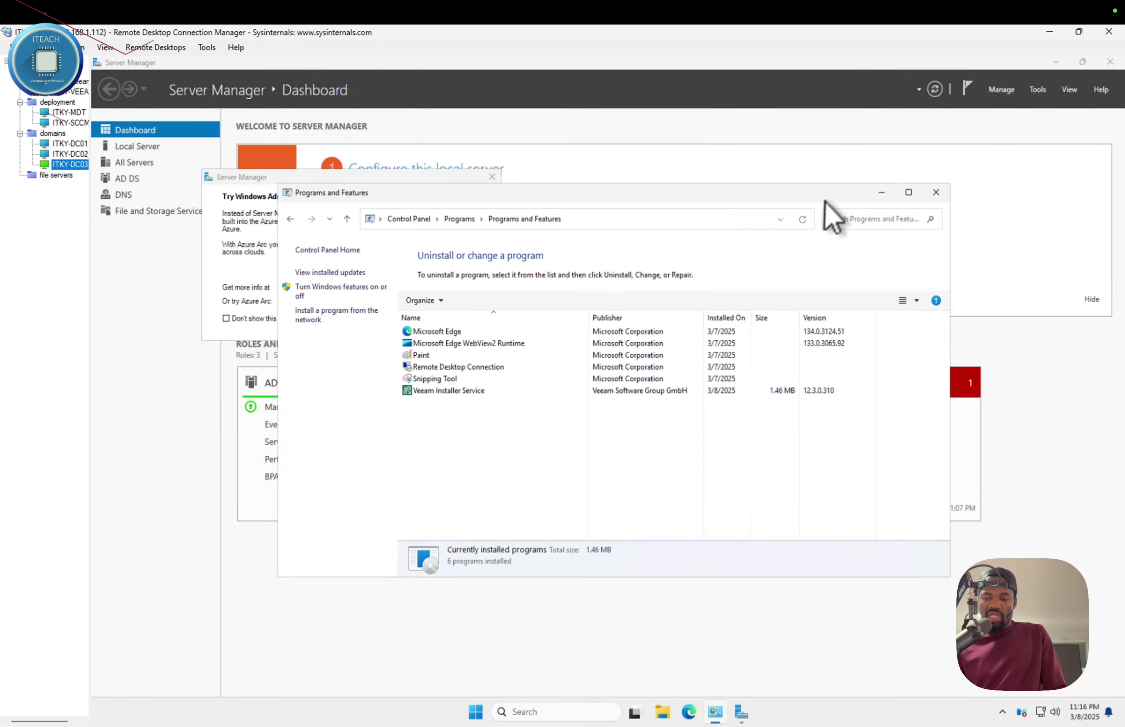
left_click(806, 219)
left_click(812, 218)
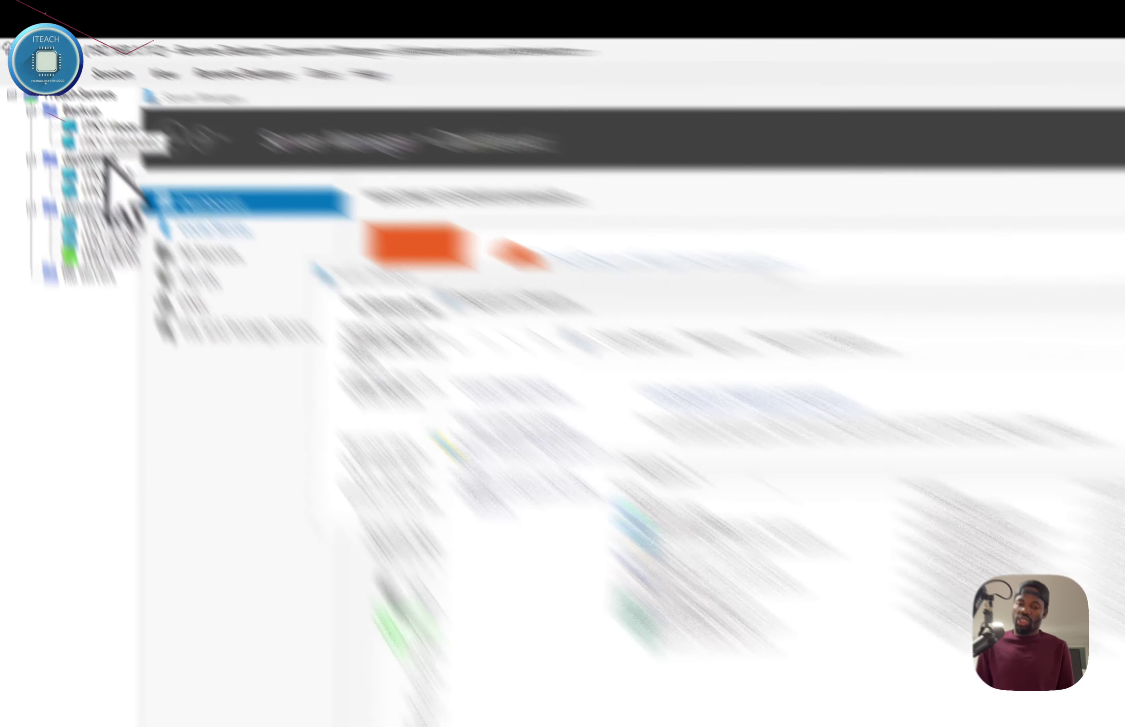
Step: Return to the Veeam server session to compare the progress of the Nutanix VMs and ITKY-DC03 jobs, and switch back to ITKY-DC03
left_click(69, 93)
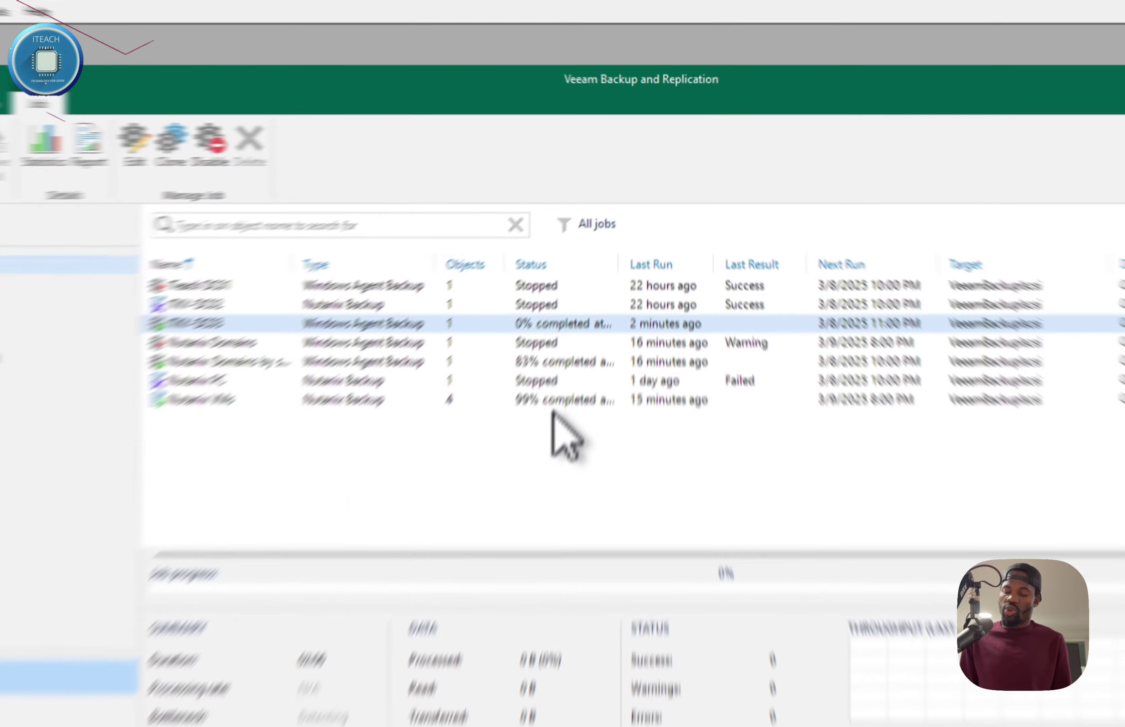
left_click(588, 322)
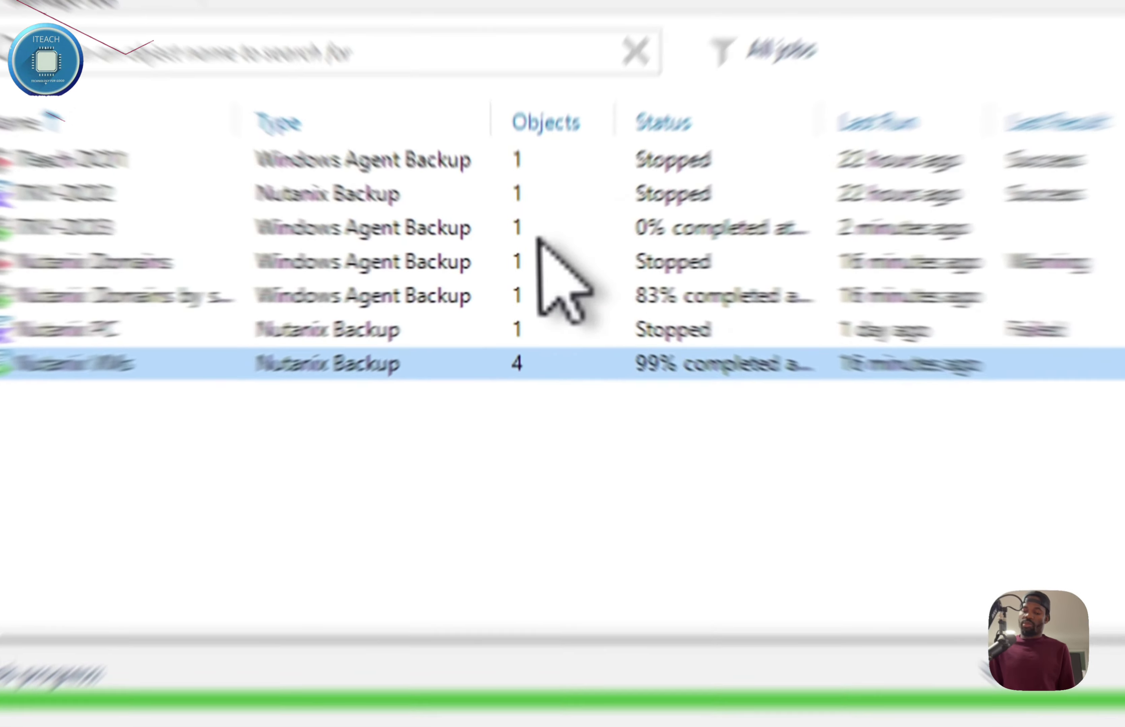
left_click(526, 264)
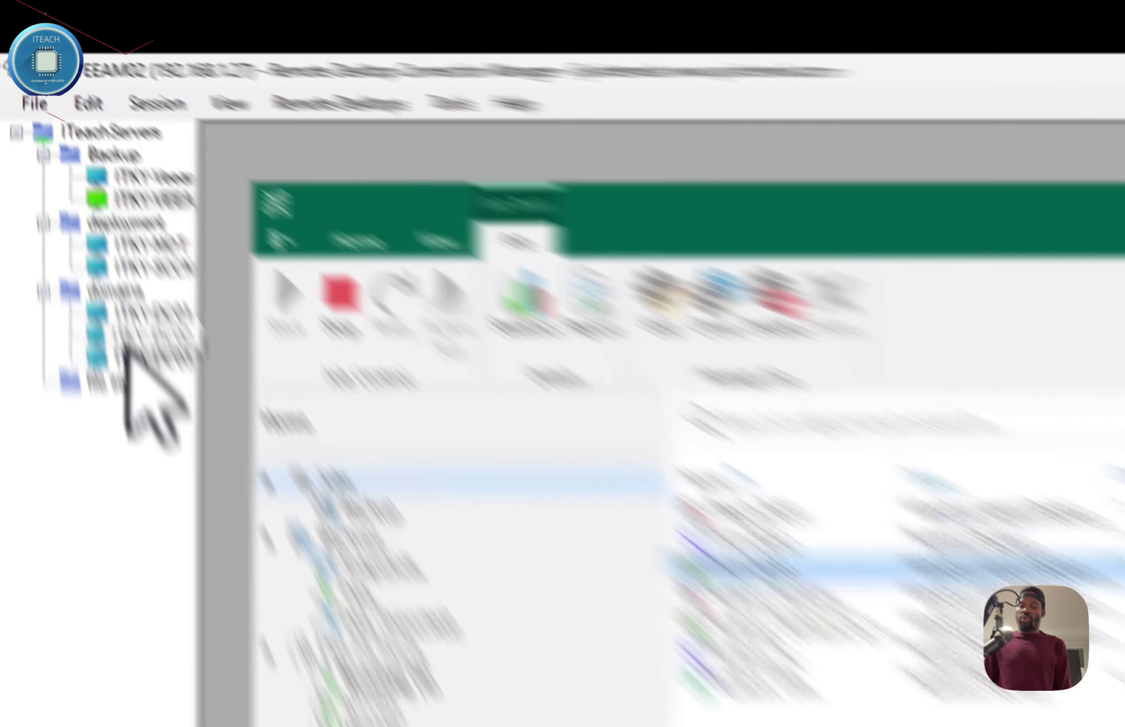
left_click(66, 165)
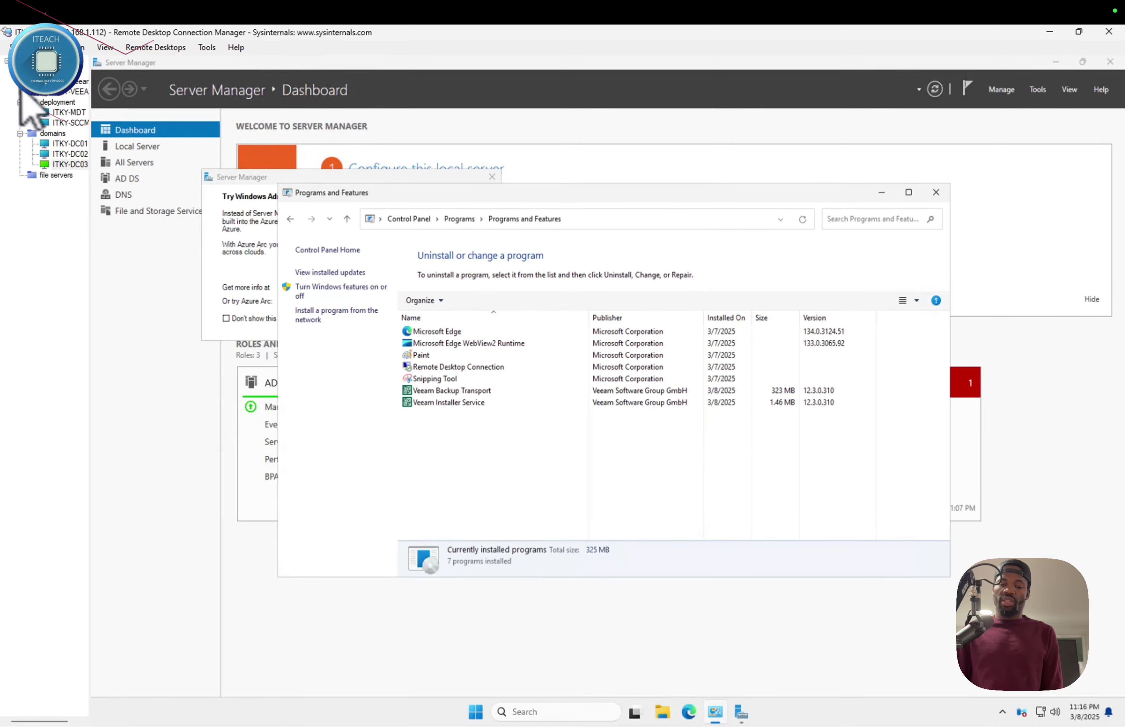
Step: Return to the Veeam server session and examine the itky-dc02 progress in the Nutanix Domains by single job
left_click(76, 91)
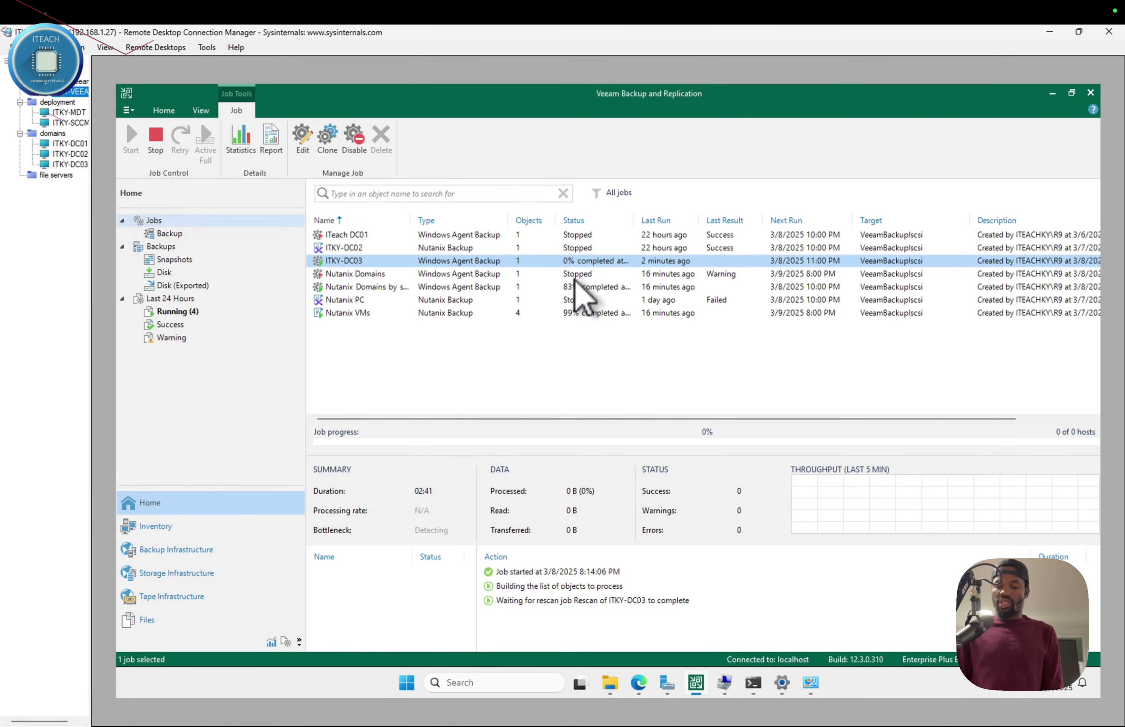
left_click(561, 289)
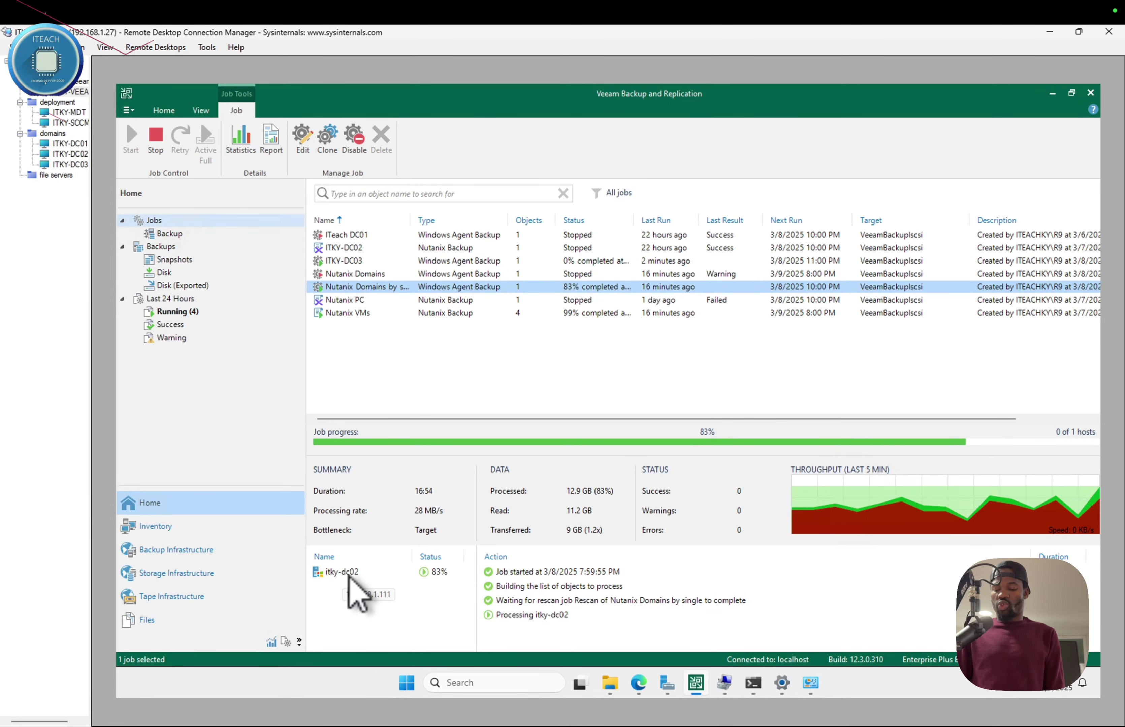
left_click(376, 574)
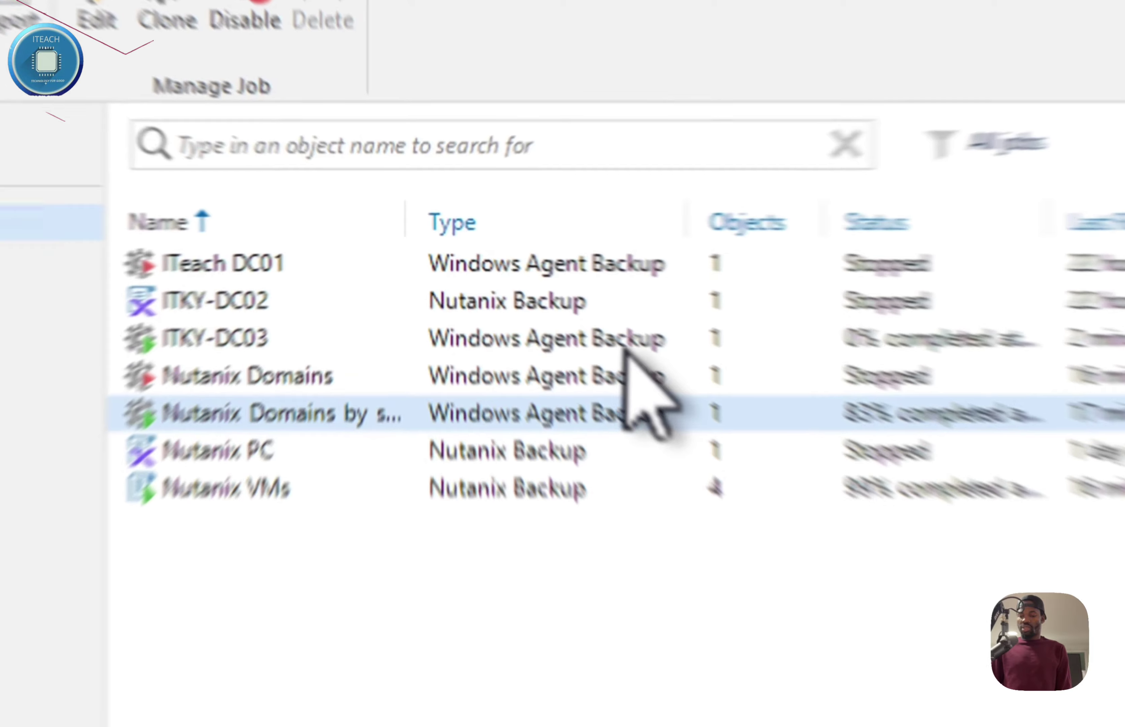
Step: Check the action log of the ITKY-DC03 job, looking at the Nutanix PC job's details in between
left_click(625, 349)
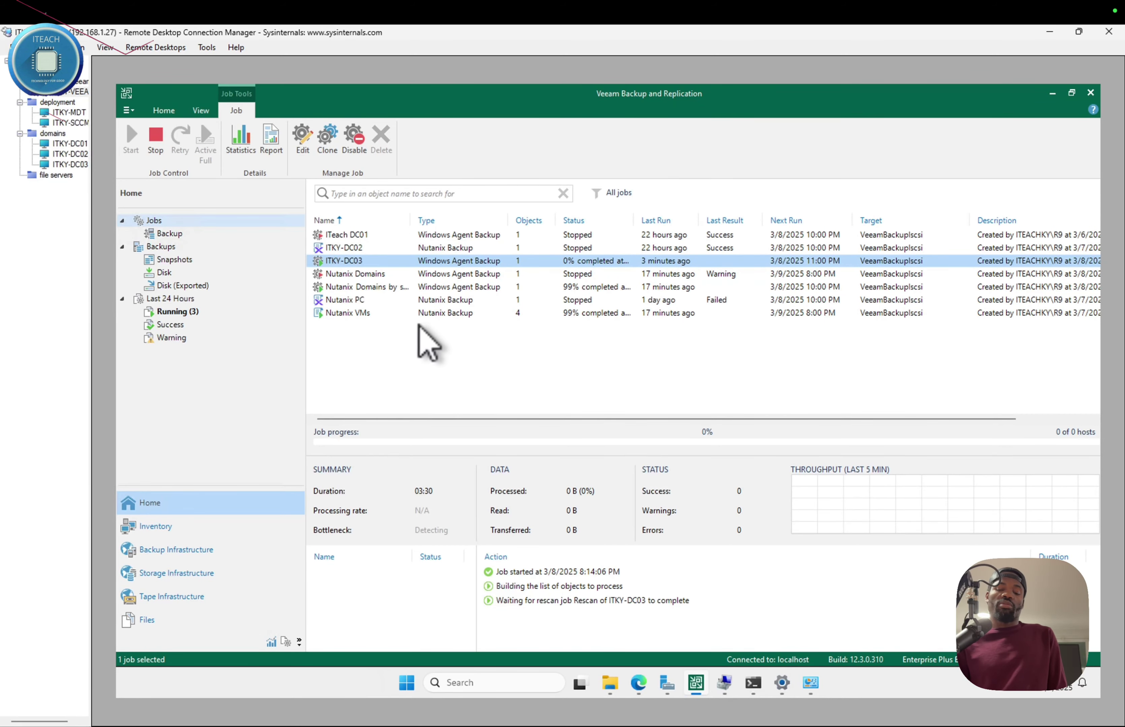
left_click(406, 301)
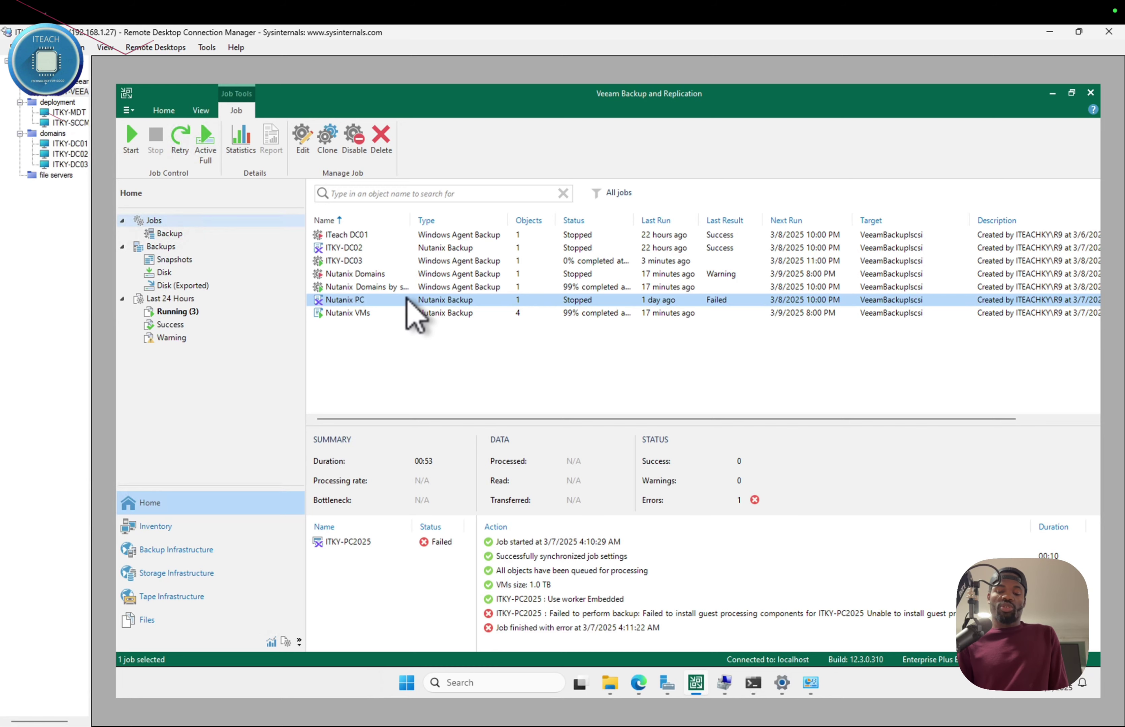
left_click(450, 246)
left_click(449, 260)
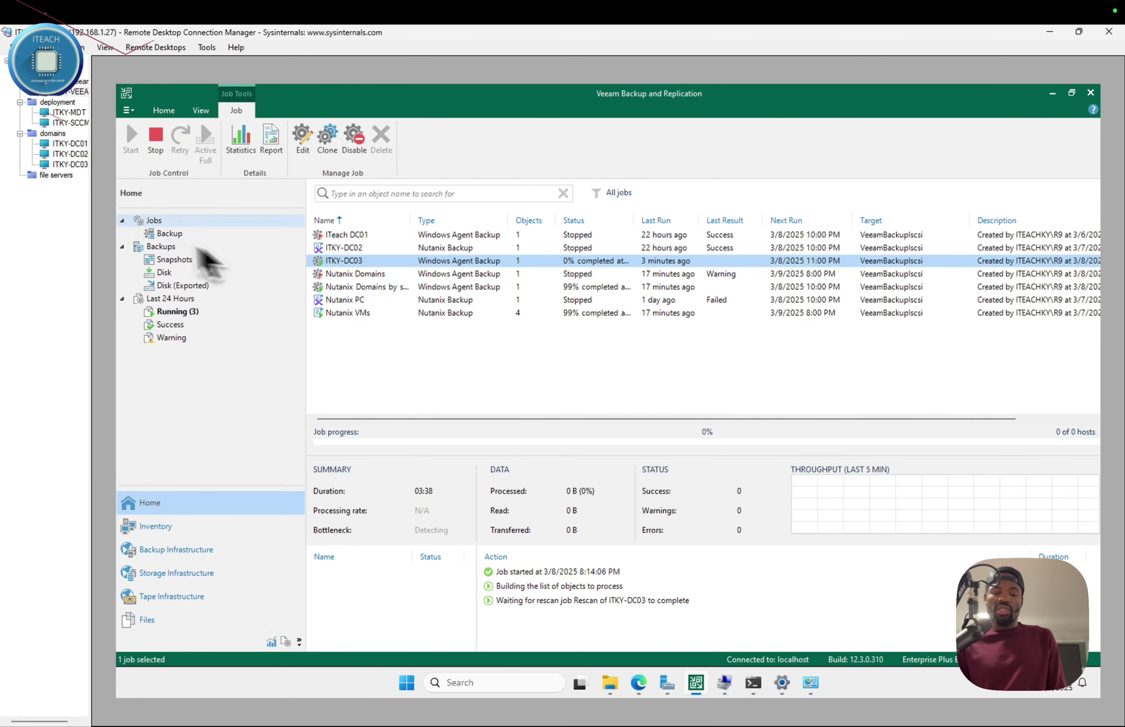
Step: Switch to the ITKY-DC03 session and refresh its installed programs list to check for the deployed Veeam components
left_click(70, 164)
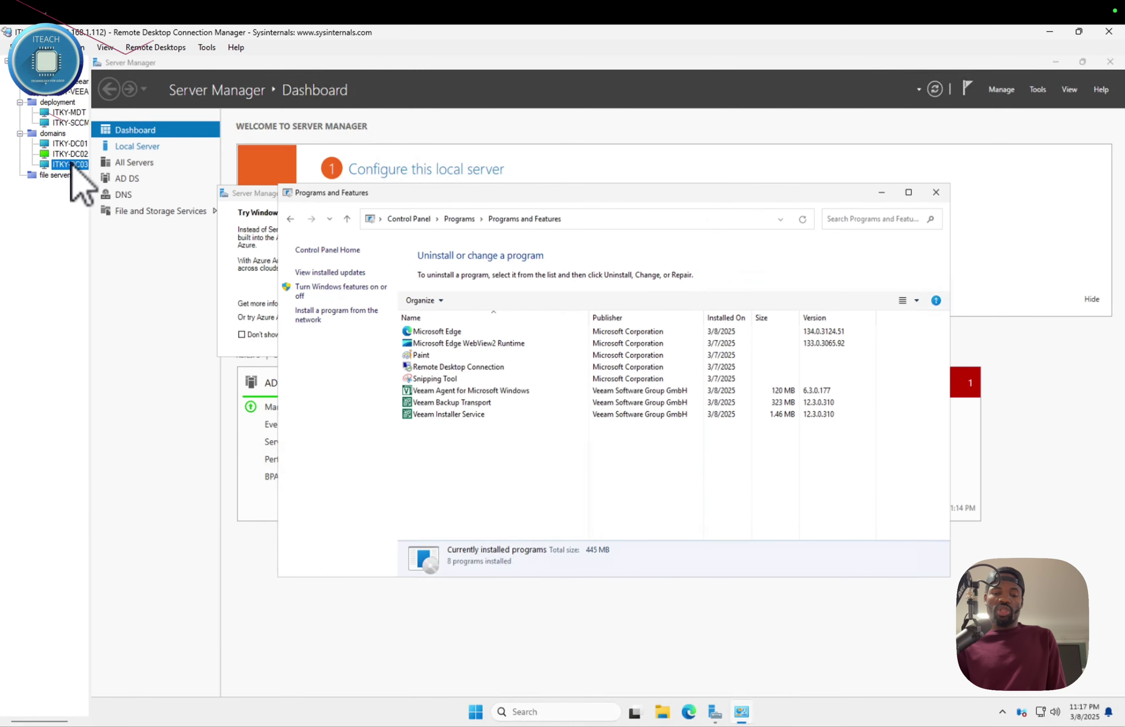
left_click(802, 220)
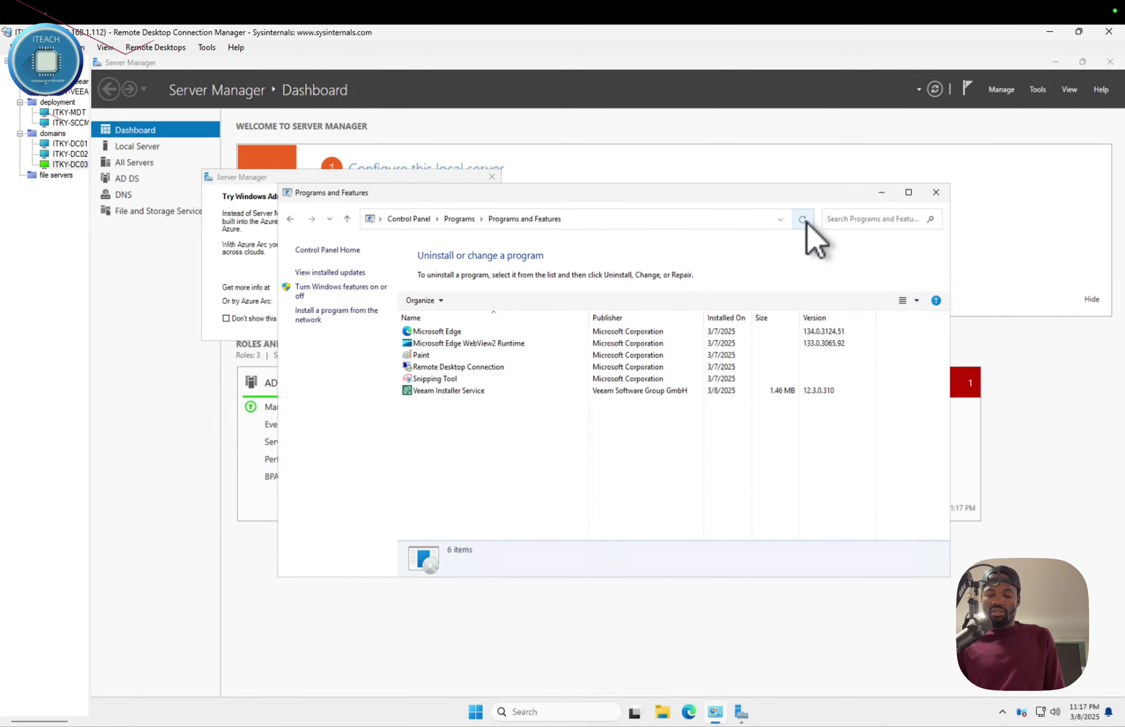
left_click(803, 219)
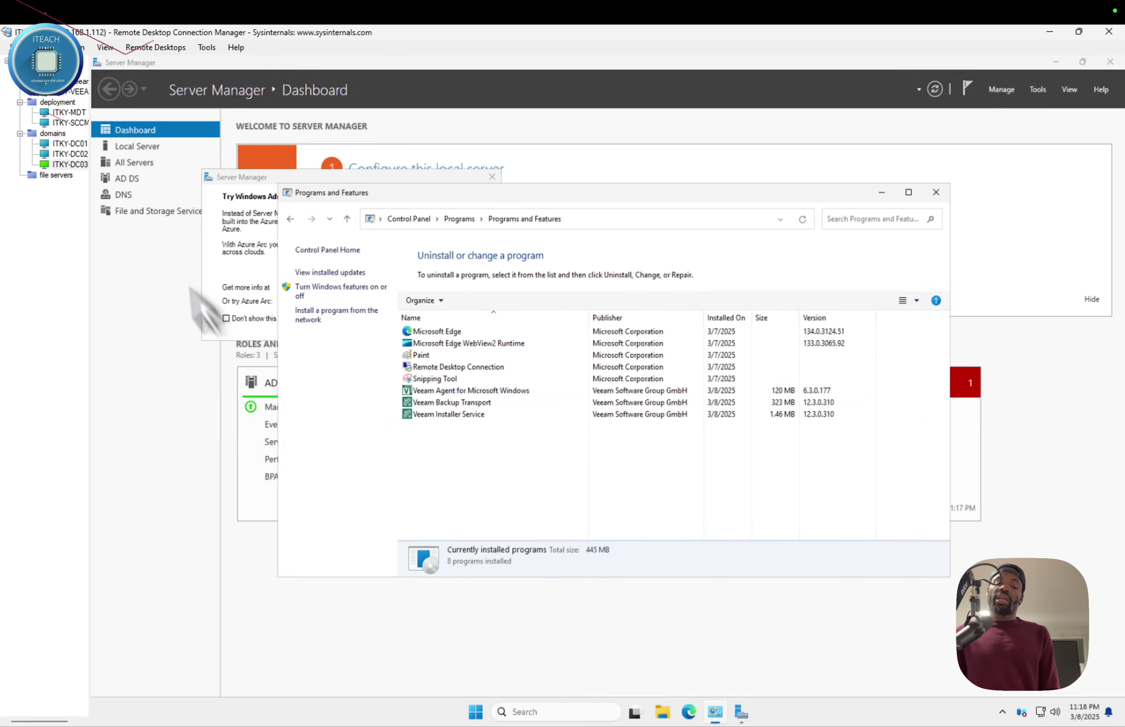
Step: Return to the Veeam server session and compare the processing logs of itky-dc03 and itky-dc02 in their running agent backup jobs
left_click(76, 91)
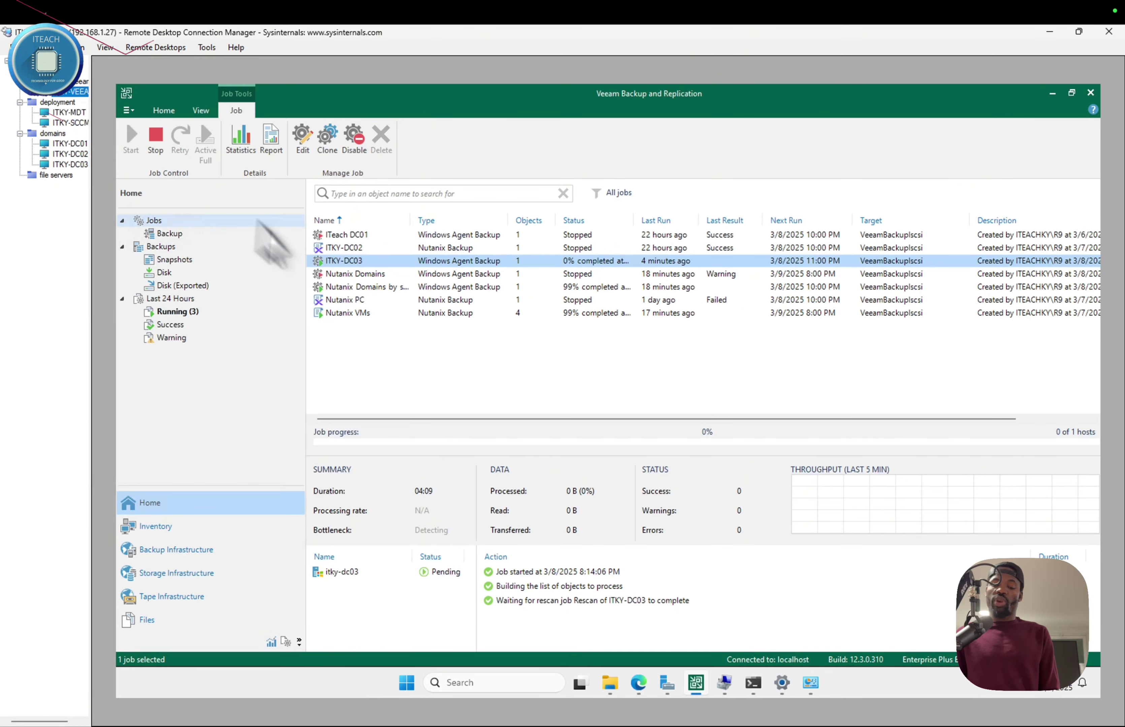
left_click(367, 573)
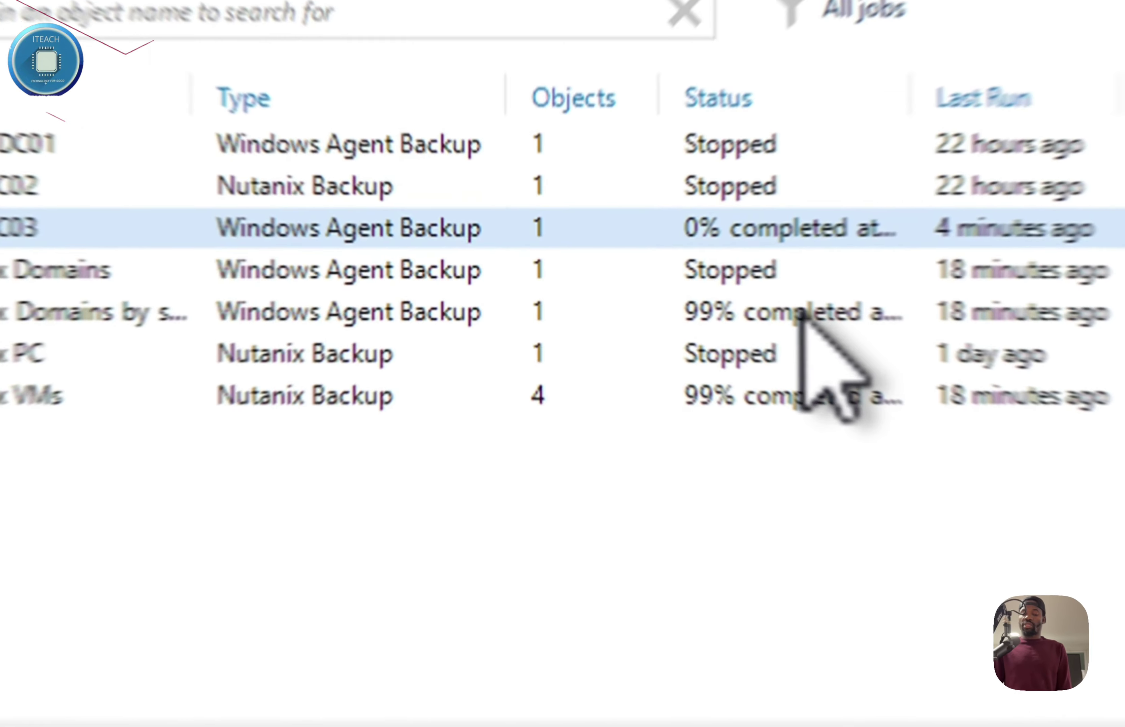
left_click(615, 287)
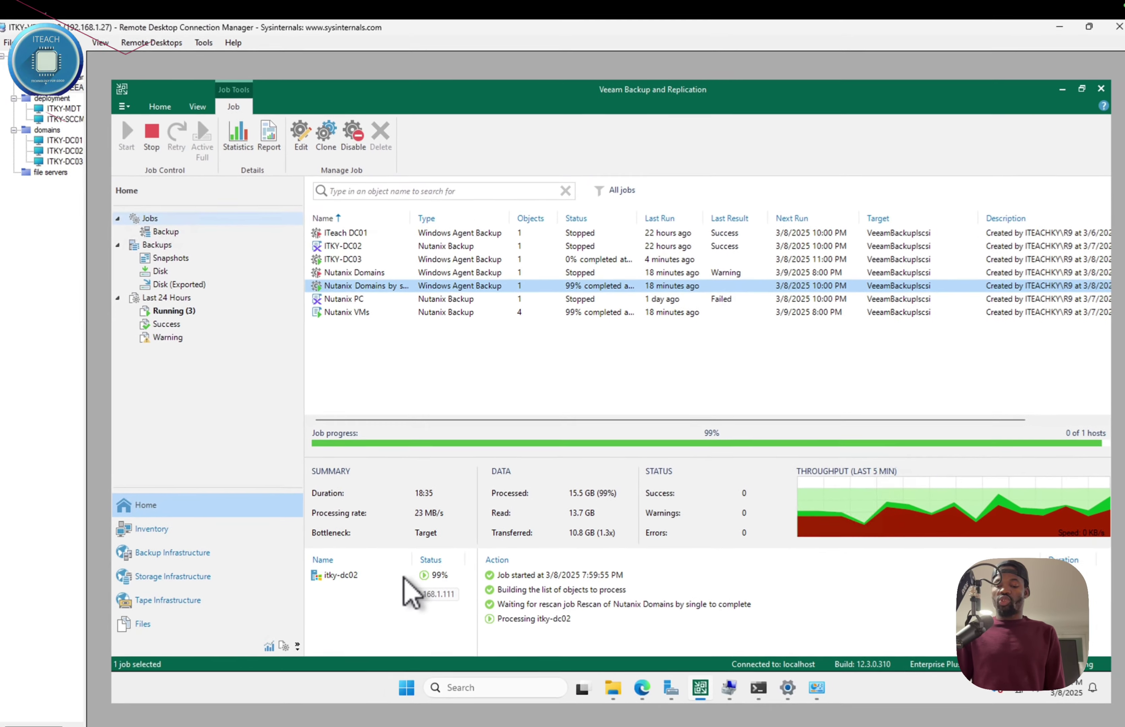
left_click(394, 610)
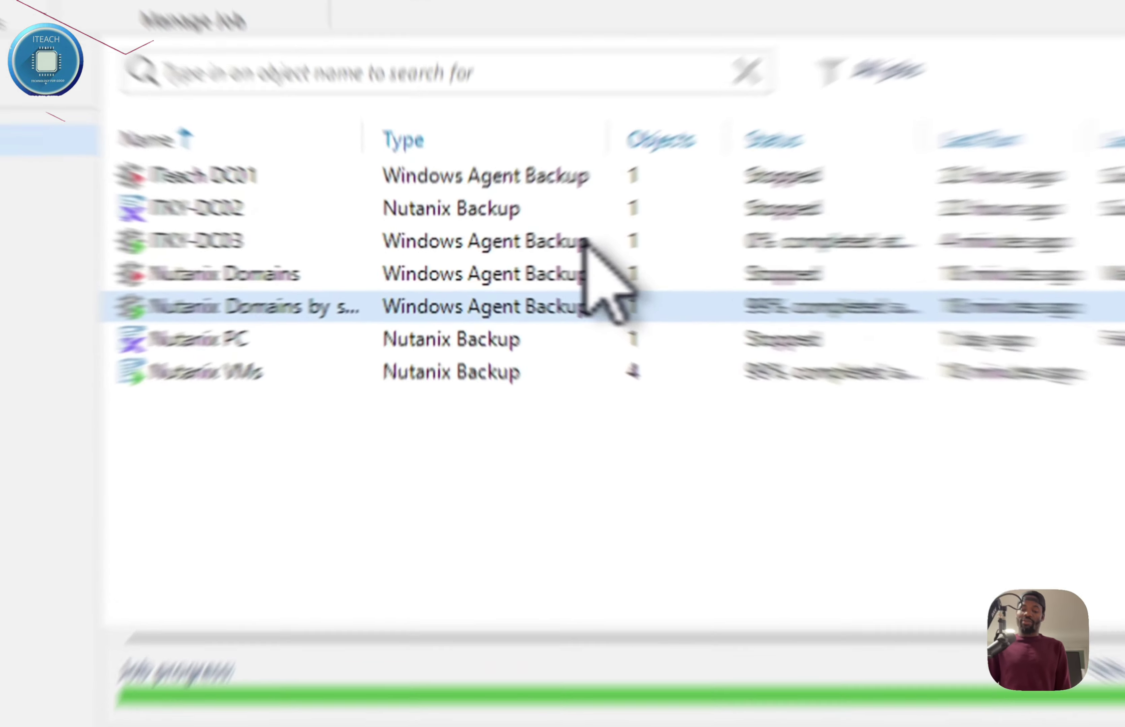
left_click(496, 260)
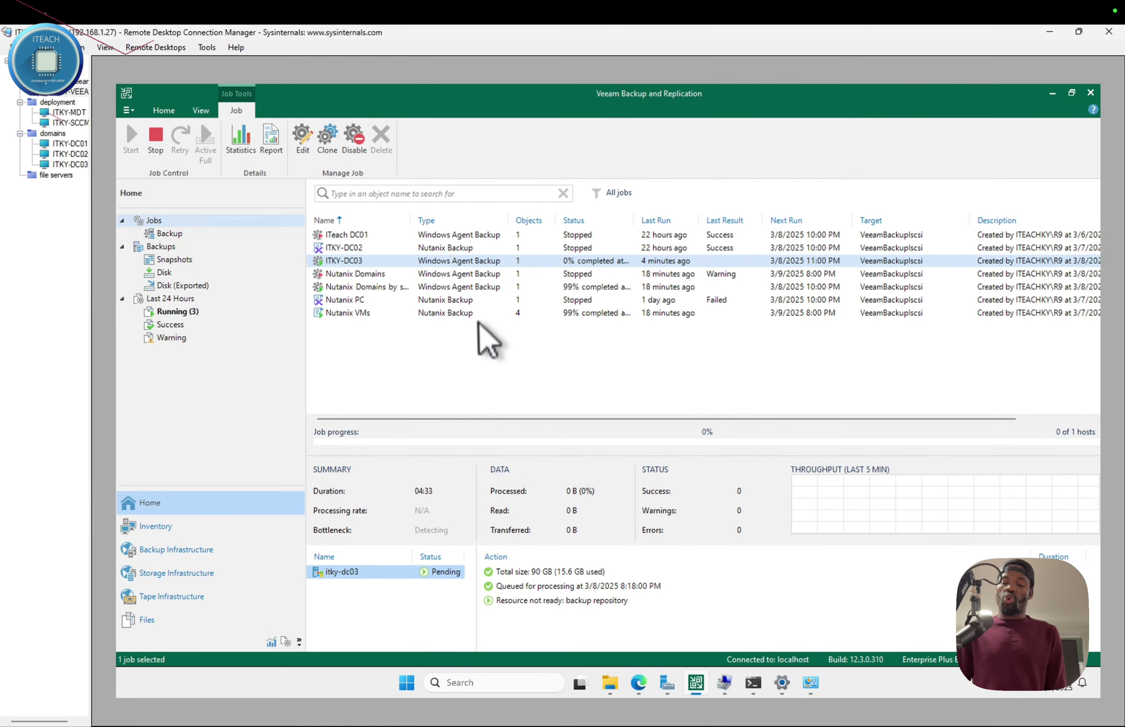
left_click(513, 287)
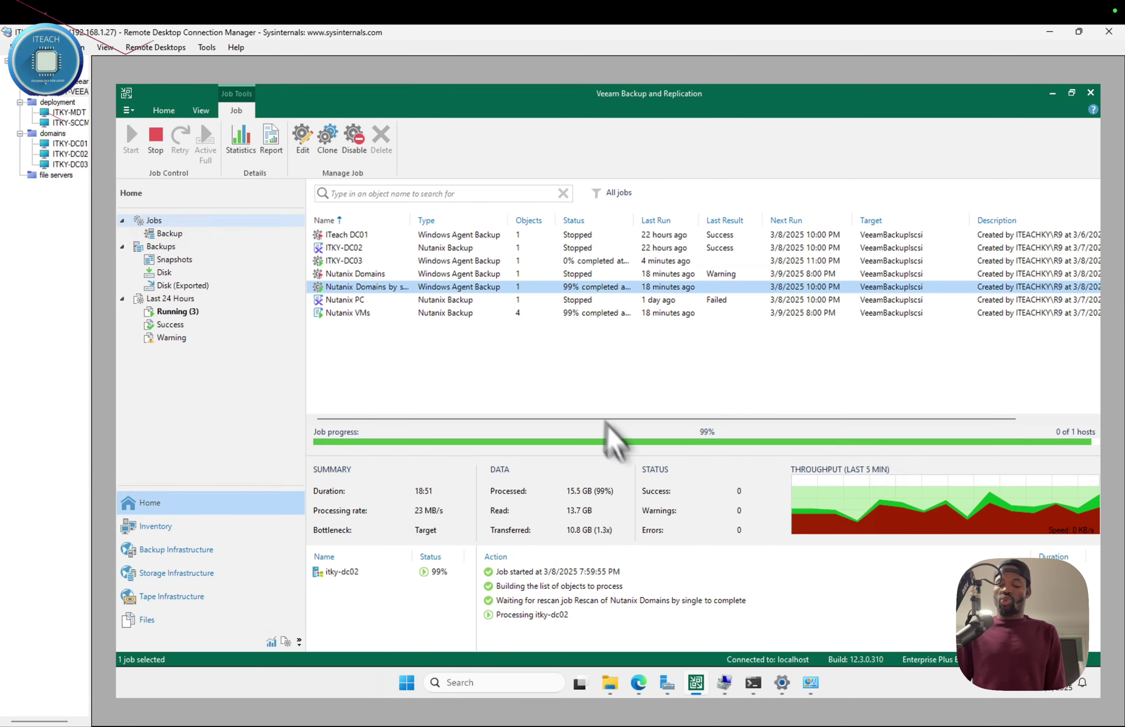
left_click(378, 574)
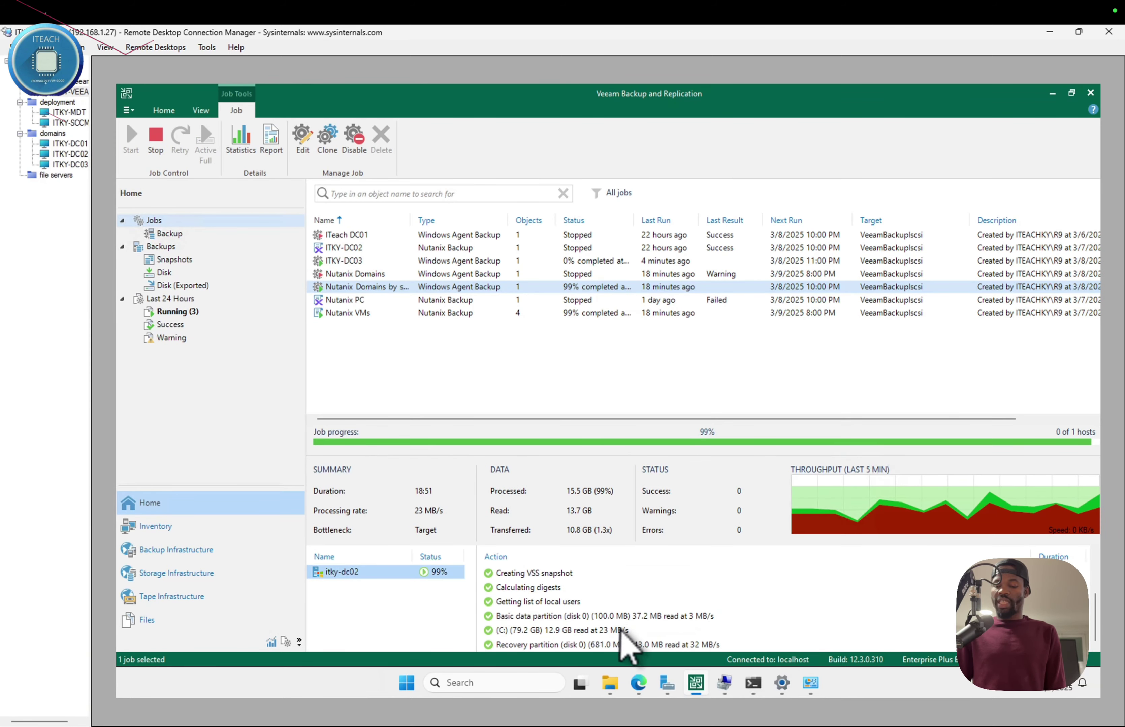